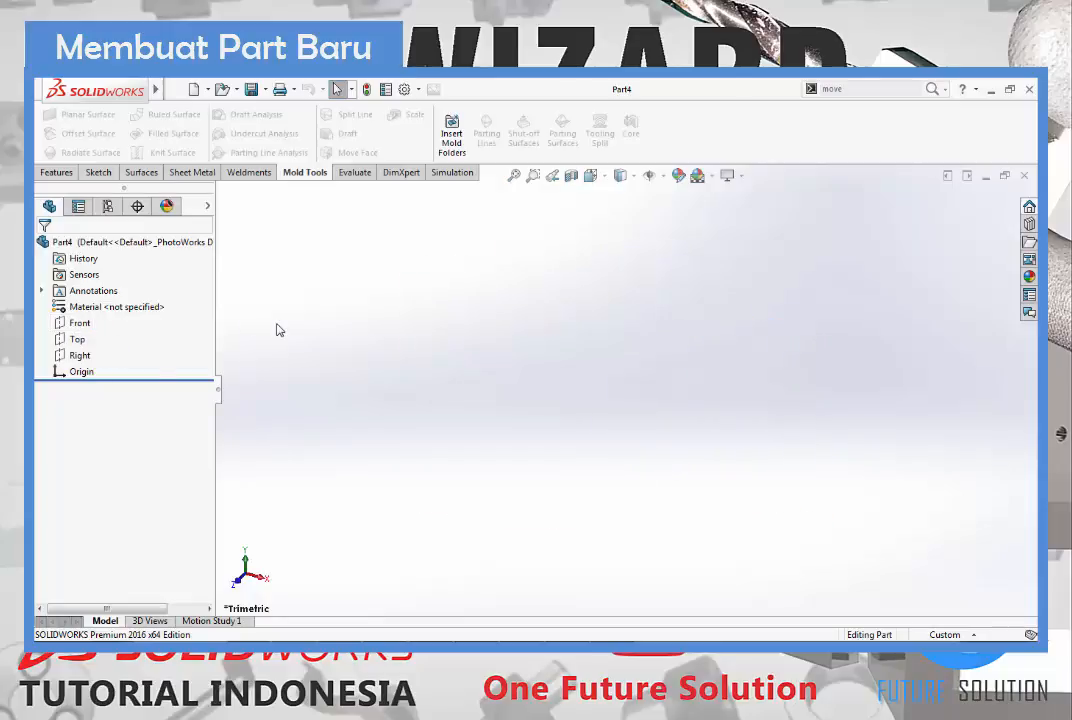
# Sketch a closed U-shaped line profile on the Front plane, starting at the origin, about 65 mm wide and 68 mm tall.
pyautogui.rightClick(83, 328)
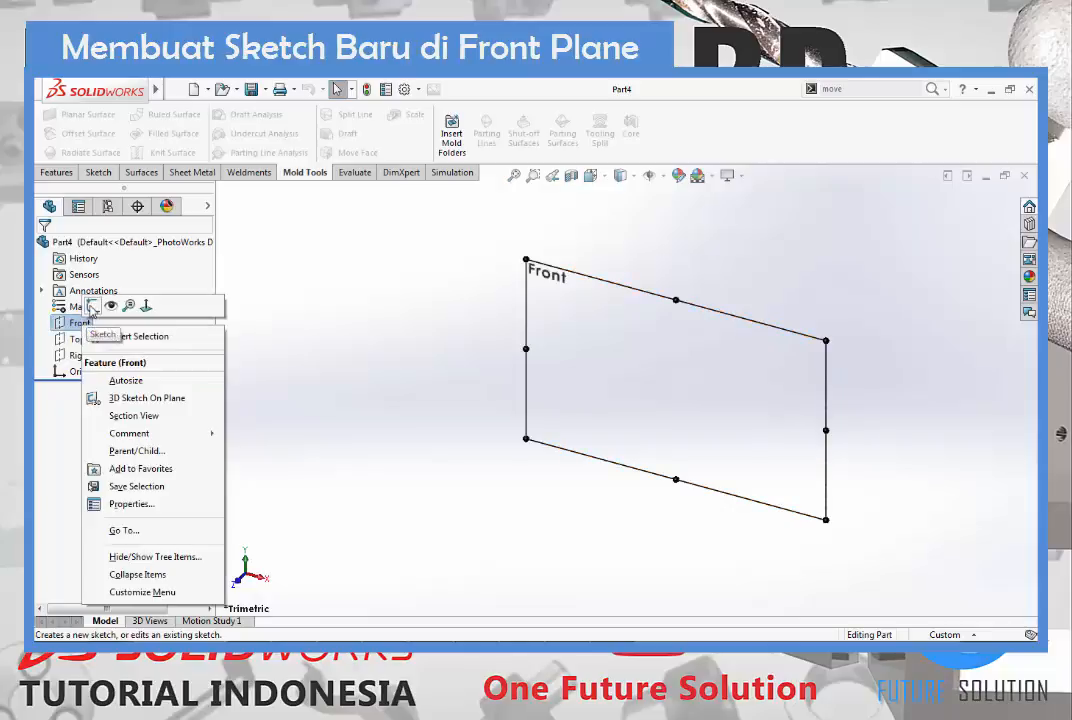
pyautogui.click(91, 306)
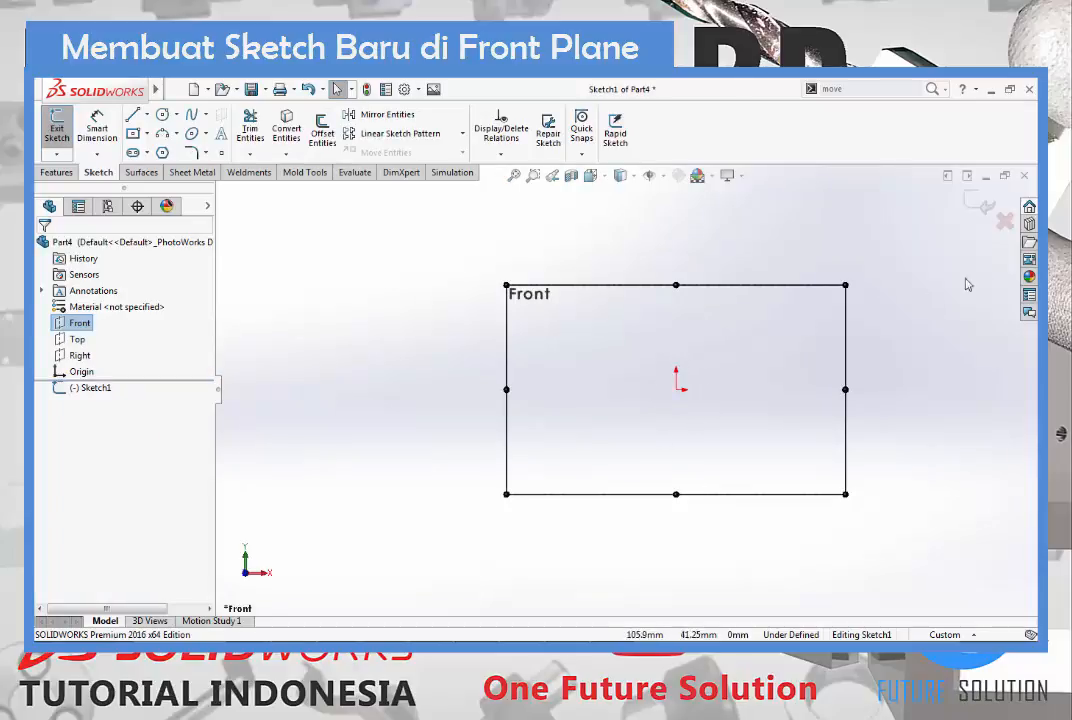
pyautogui.click(132, 118)
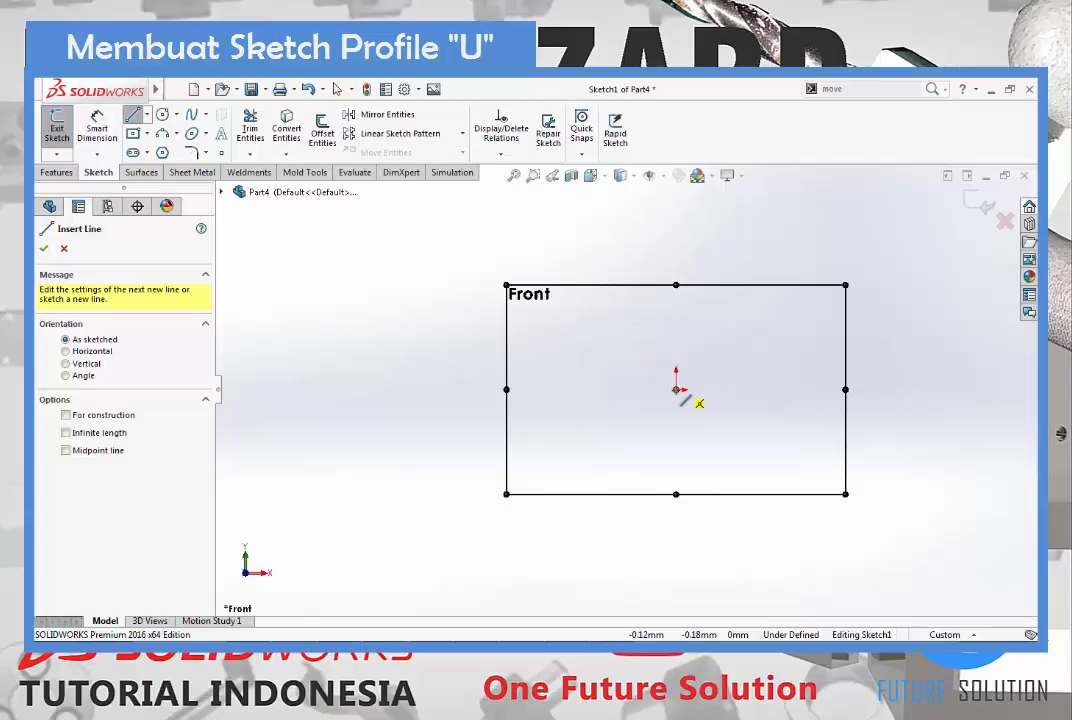
pyautogui.click(676, 390)
pyautogui.click(813, 389)
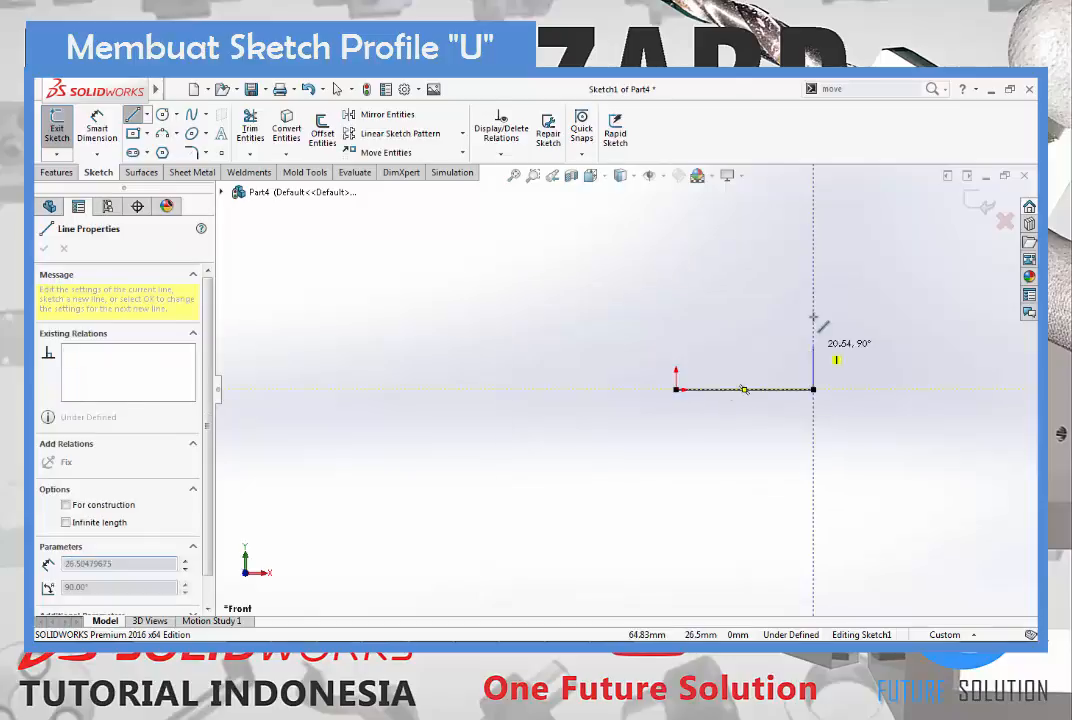
pyautogui.click(813, 247)
pyautogui.click(785, 247)
pyautogui.click(785, 364)
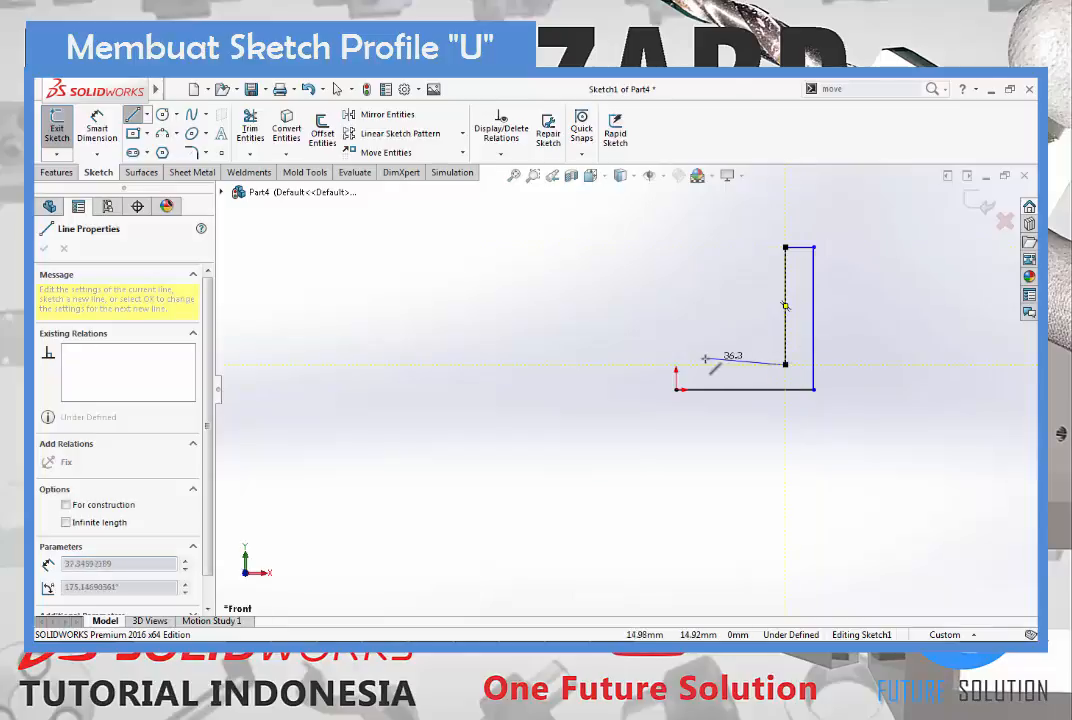
pyautogui.click(708, 364)
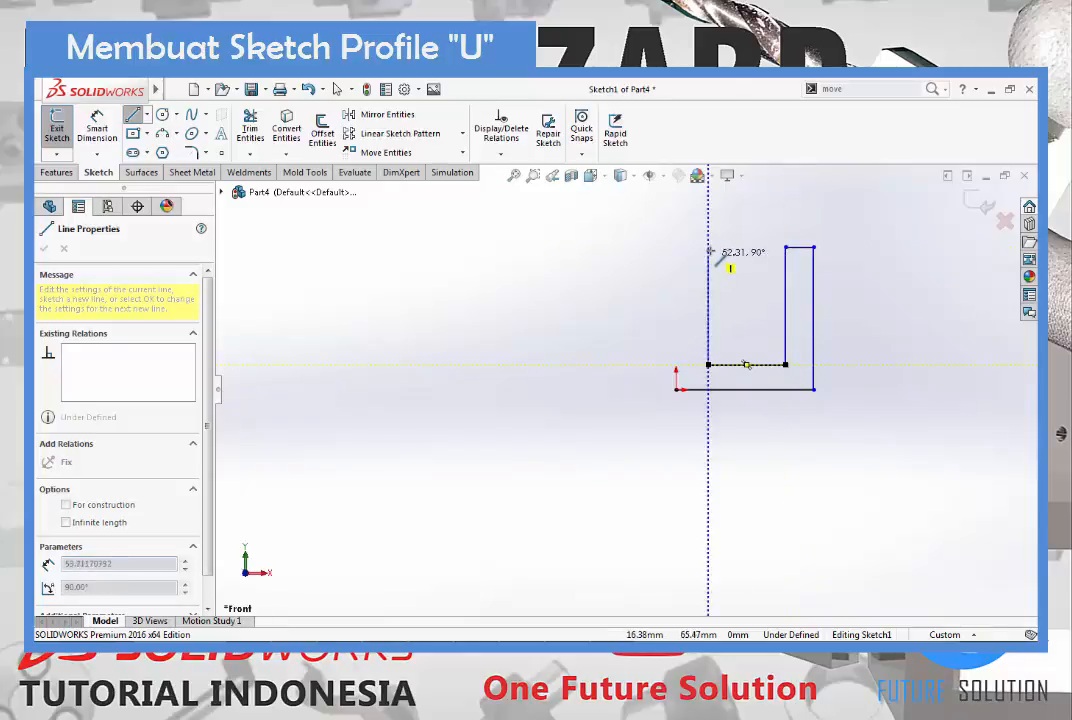
pyautogui.click(708, 247)
pyautogui.click(676, 247)
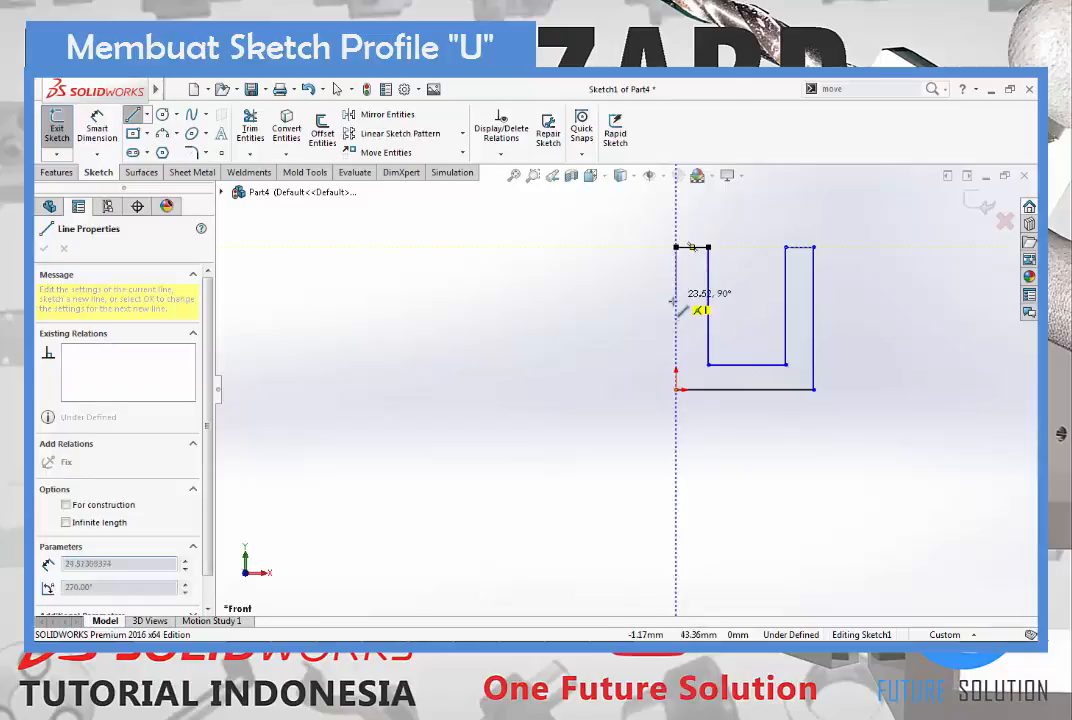
pyautogui.click(677, 390)
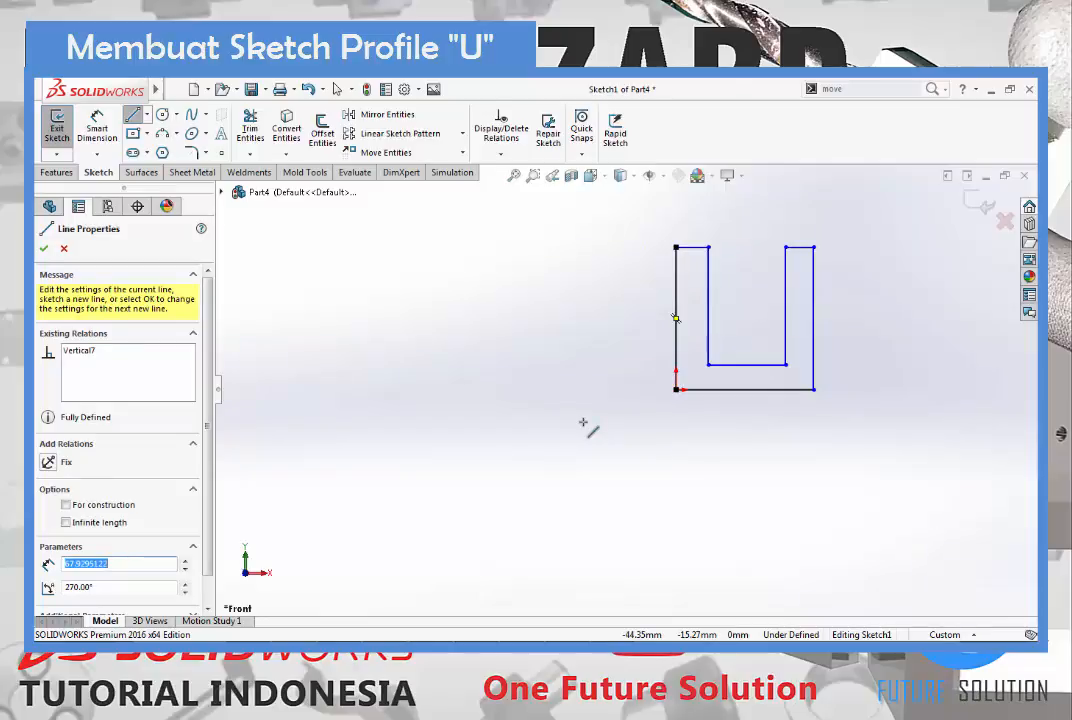
pyautogui.press('Escape')
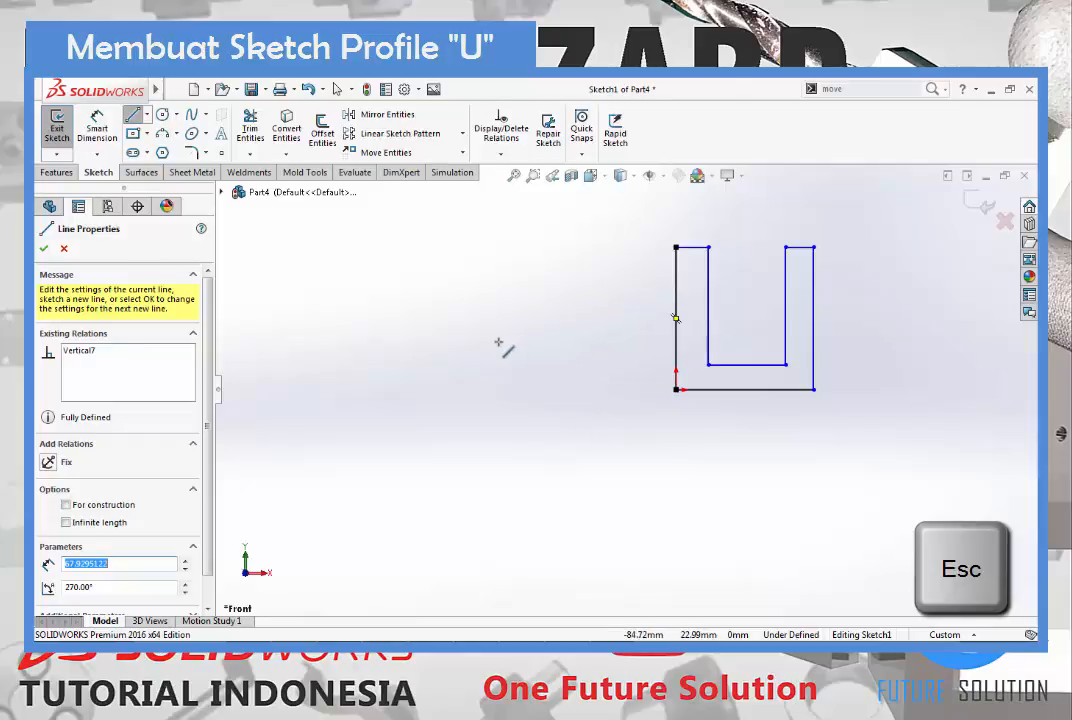
pyautogui.press('Escape')
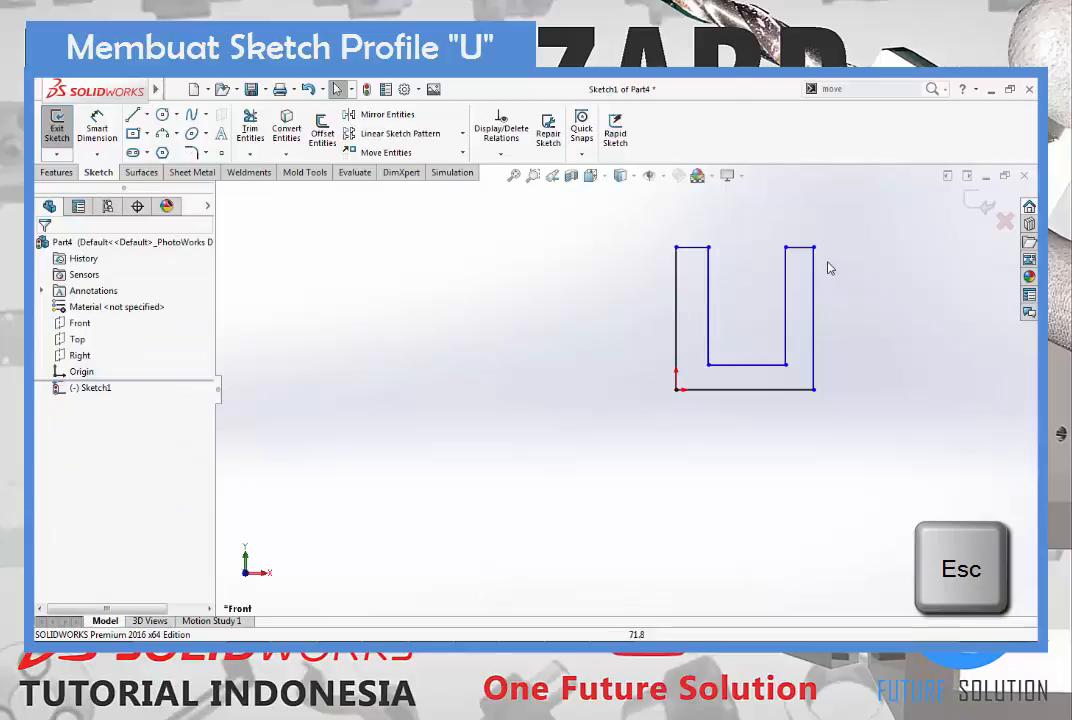
# Dimension the U profile's outer right side and bottom line to 100 mm each.
pyautogui.scroll(-2, 828, 266)
pyautogui.scroll(-1, 828, 268)
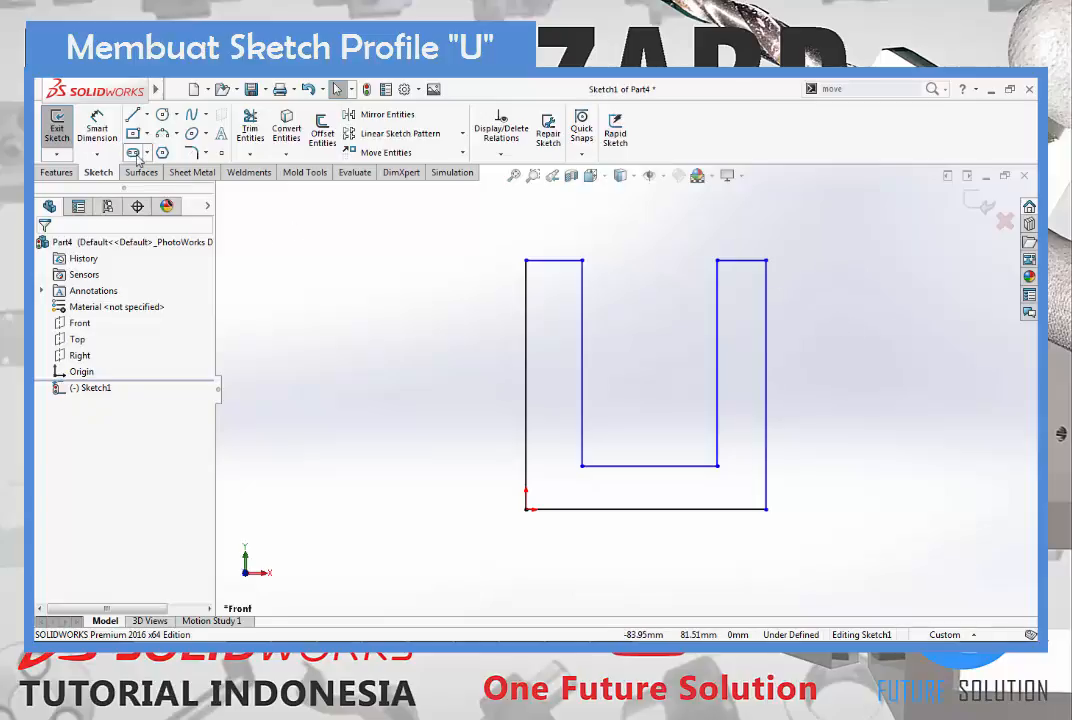
pyautogui.click(112, 136)
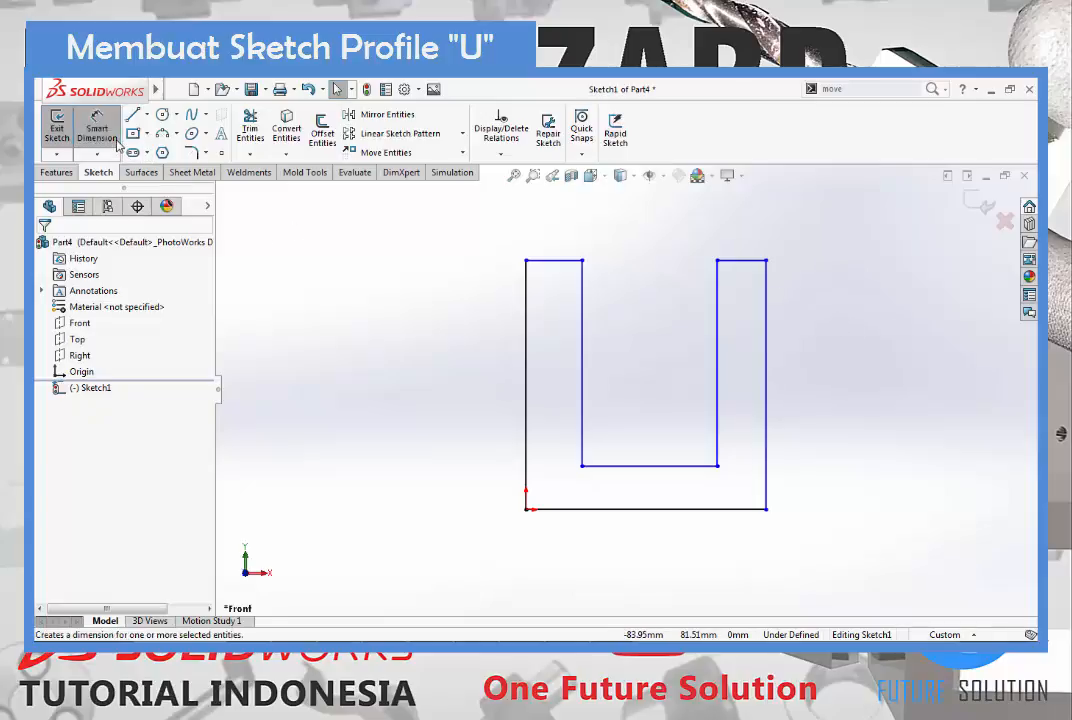
pyautogui.click(768, 314)
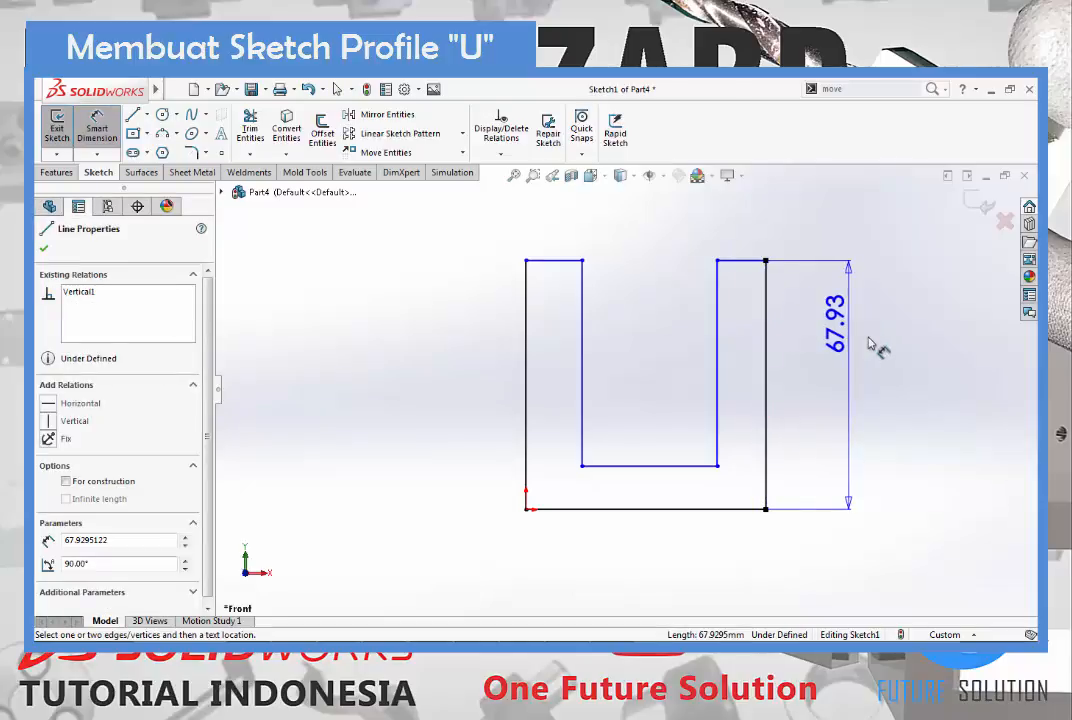
pyautogui.click(871, 346)
pyautogui.write('100')
pyautogui.press('Return')
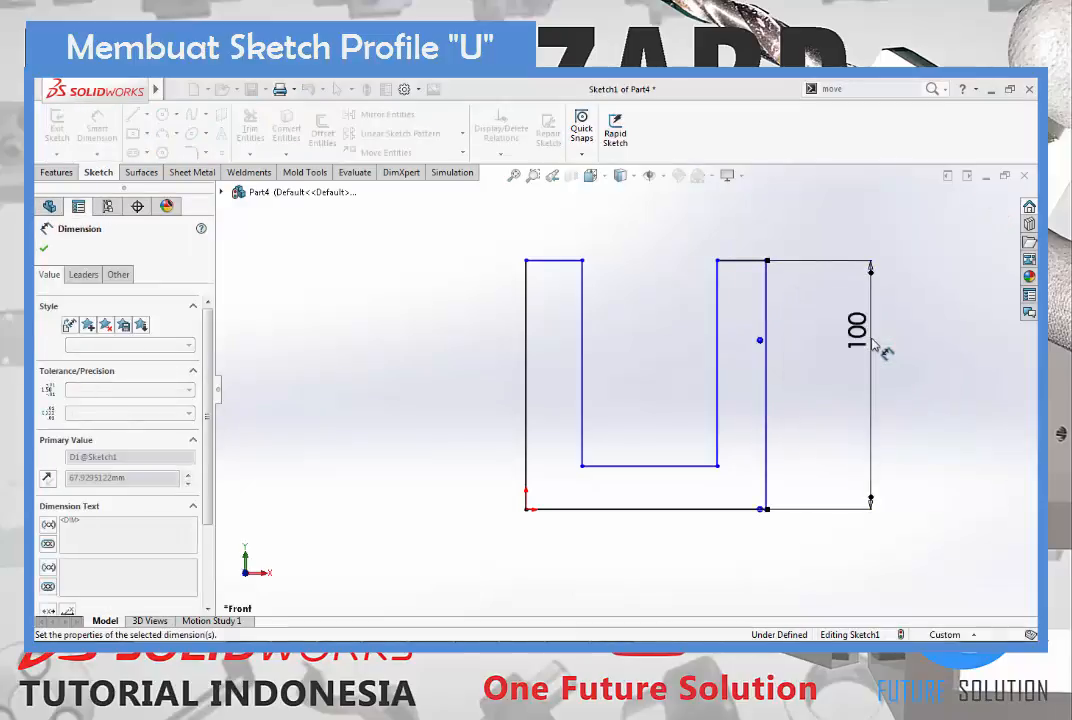
pyautogui.click(713, 510)
pyautogui.click(708, 566)
pyautogui.write('100')
pyautogui.press('Return')
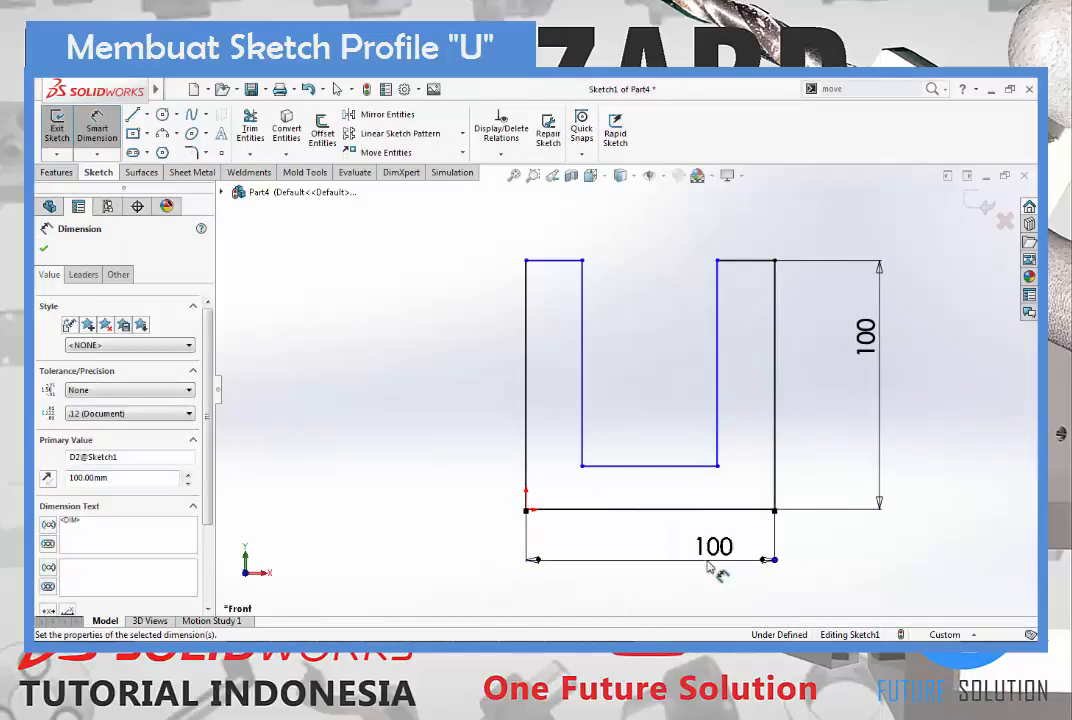
# Dimension the top lines of both legs of the U to 20 mm each.
pyautogui.click(770, 262)
pyautogui.click(835, 232)
pyautogui.write('20')
pyautogui.press('Return')
pyautogui.click(575, 261)
pyautogui.click(600, 228)
pyautogui.write('20')
pyautogui.press('Return')
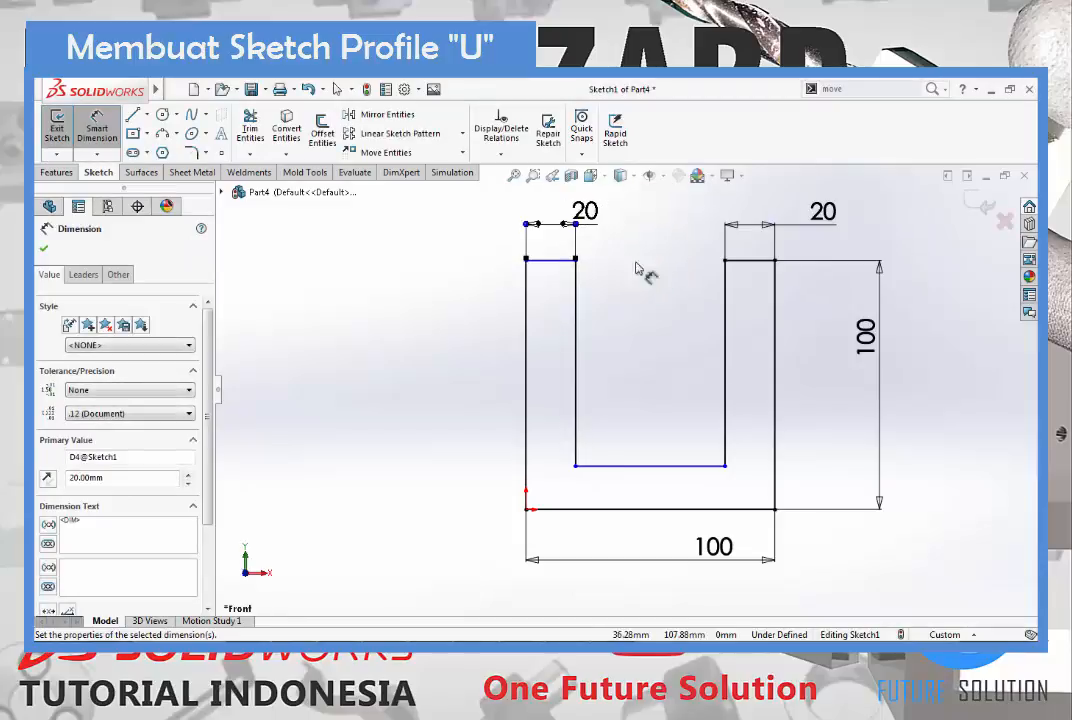
# Dimension the distance between the U's inner and outer bottom lines to 20 mm.
pyautogui.click(707, 466)
pyautogui.click(730, 509)
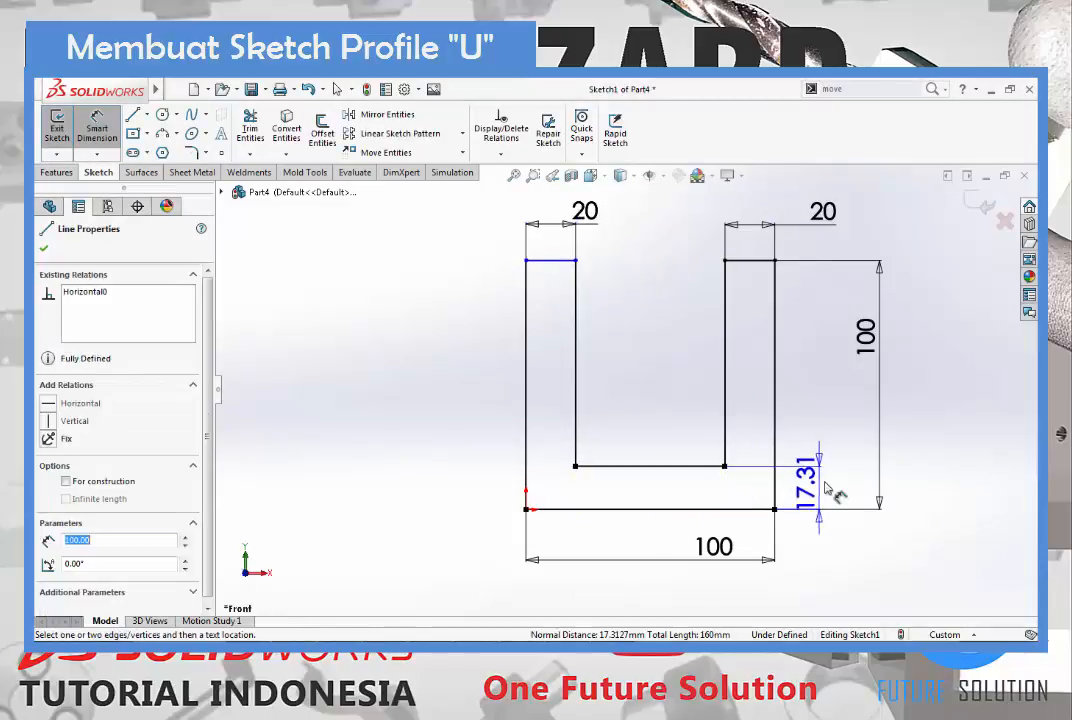
pyautogui.click(835, 485)
pyautogui.write('20')
pyautogui.press('Return')
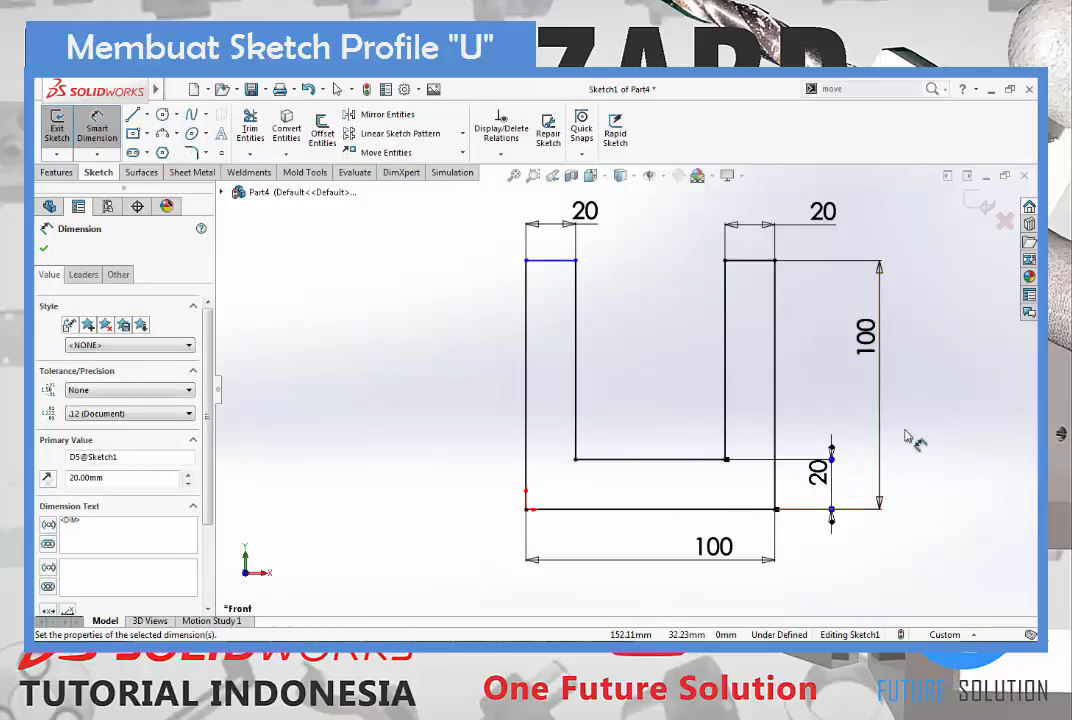
pyautogui.press('Escape')
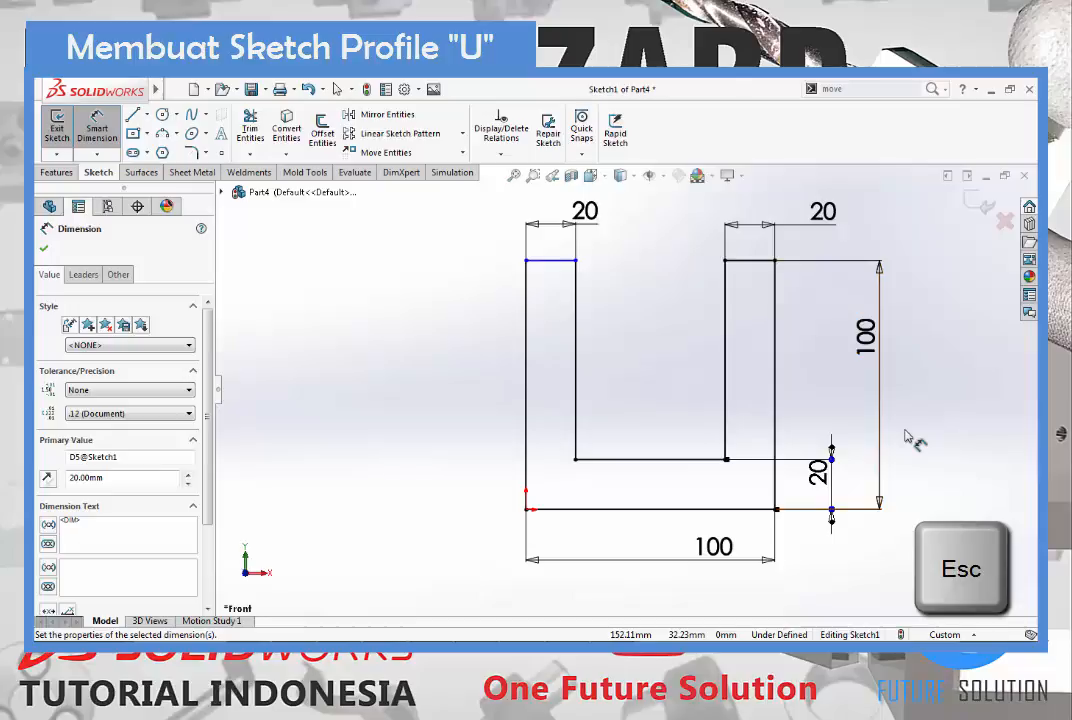
pyautogui.press('Escape')
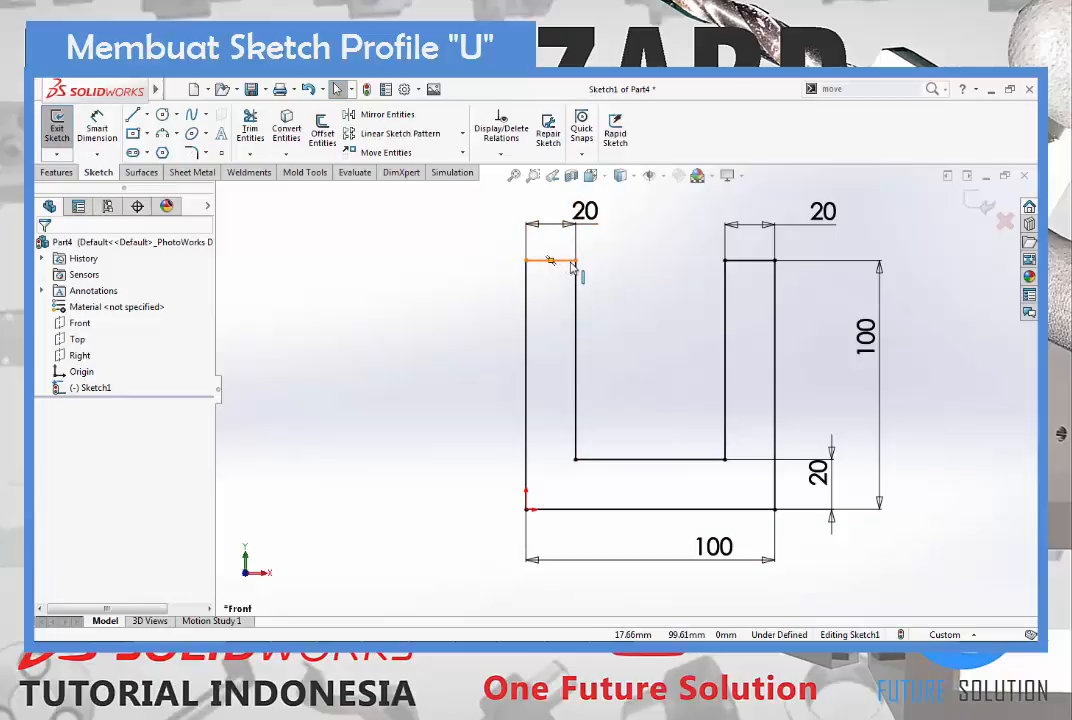
# Move the left leg's top line down about 14 mm below the right leg's top line.
pyautogui.moveTo(572, 264)
pyautogui.mouseDown()
pyautogui.moveTo(557, 404)
pyautogui.moveTo(581, 294)
pyautogui.moveTo(570, 342)
pyautogui.moveTo(564, 282)
pyautogui.mouseUp()
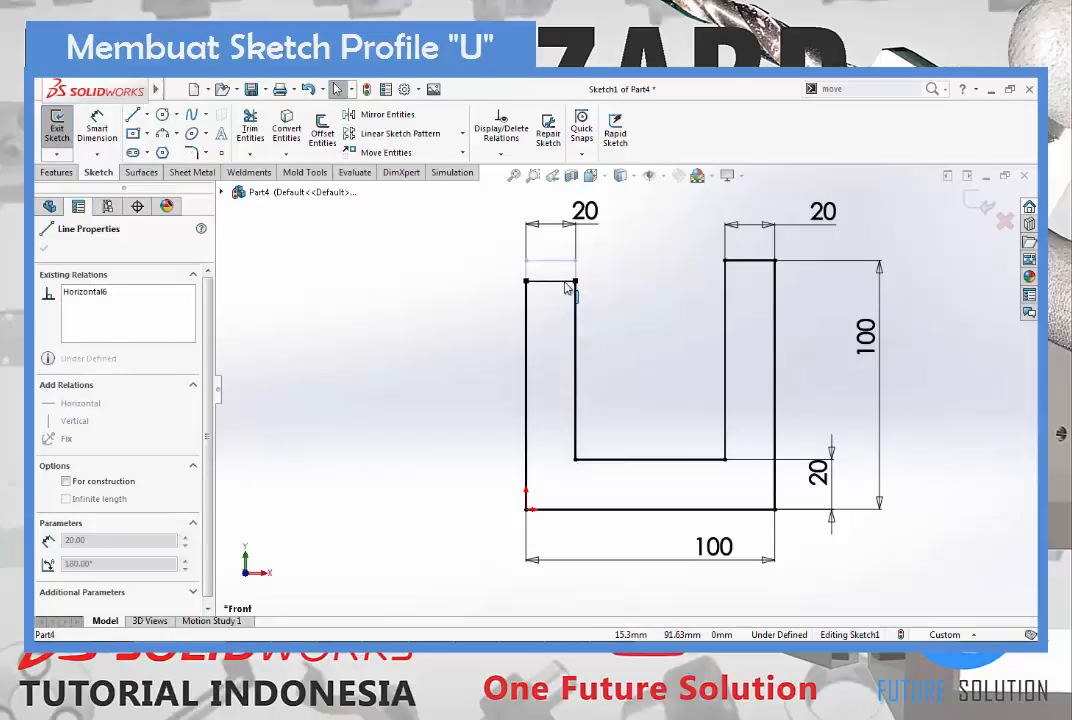
pyautogui.moveTo(566, 288)
pyautogui.mouseDown()
pyautogui.moveTo(574, 280)
pyautogui.moveTo(575, 300)
pyautogui.mouseUp()
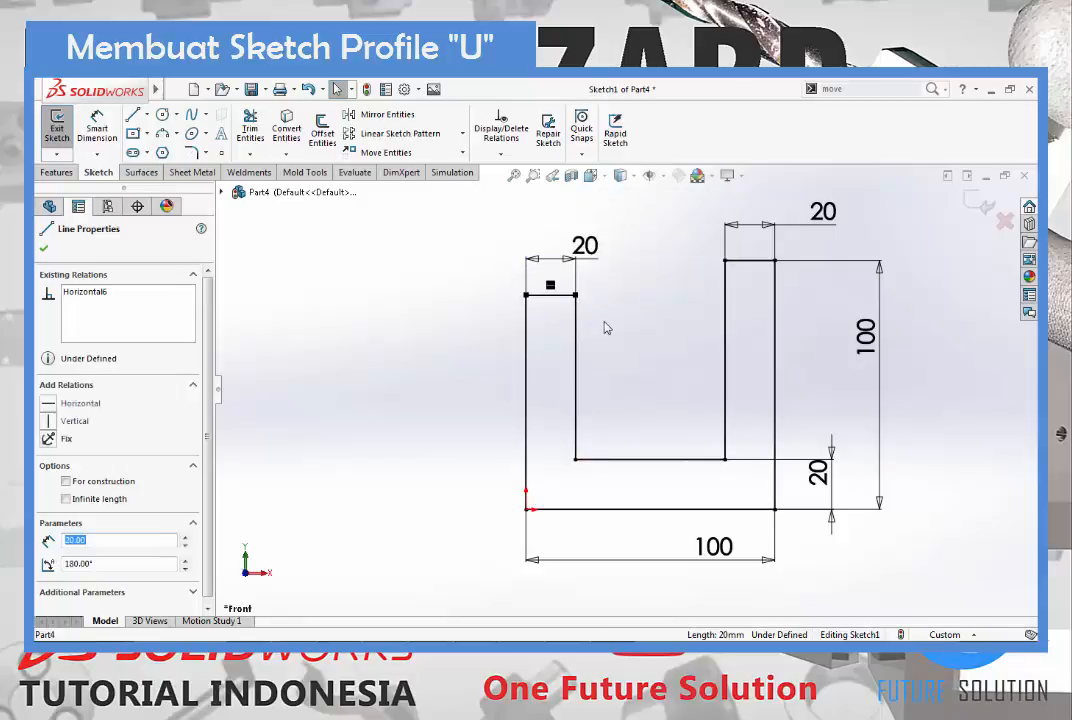
pyautogui.press('Escape')
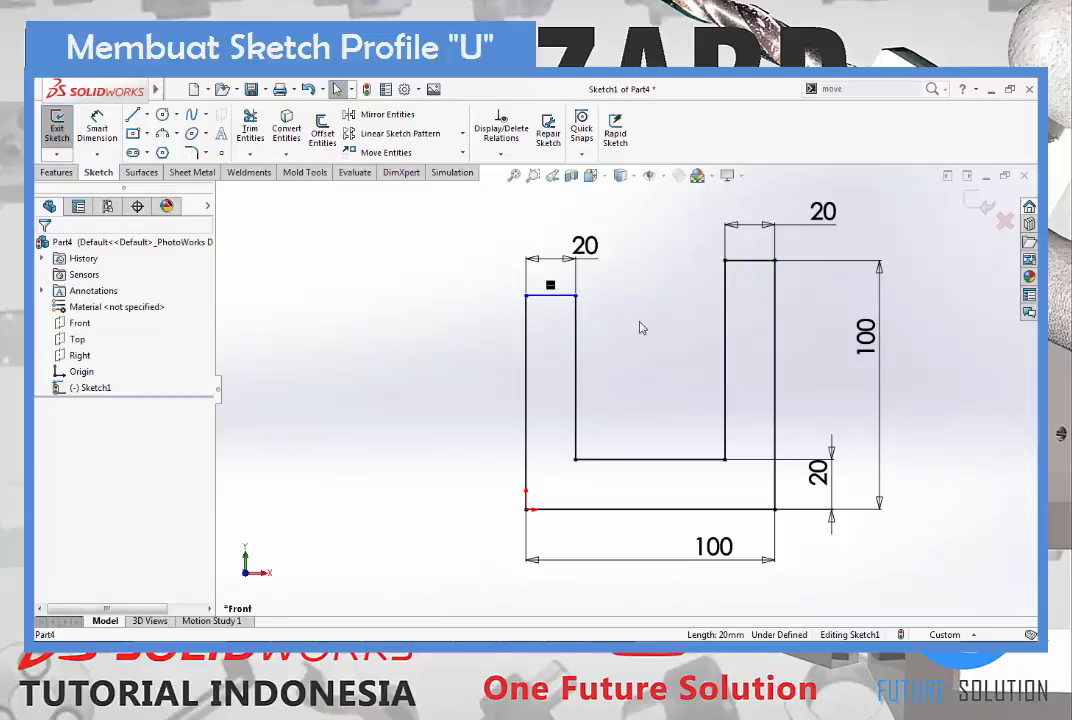
# Add a Collinear relation between the top lines of both legs and exit the sketch.
pyautogui.click(569, 296)
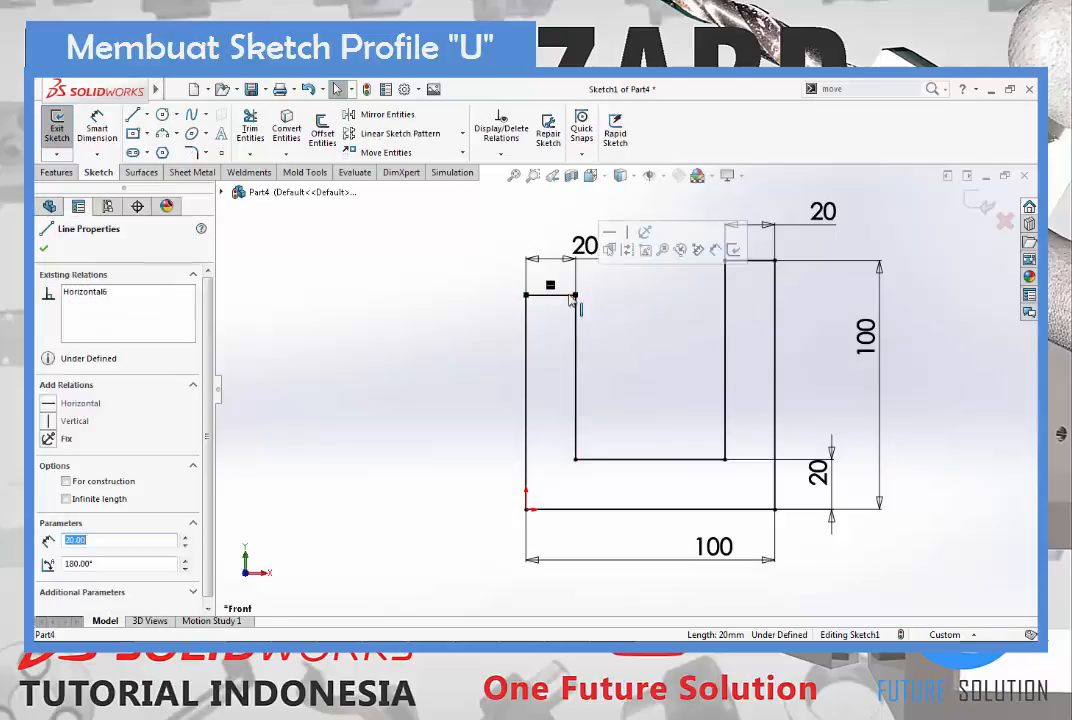
pyautogui.press('ctrl')
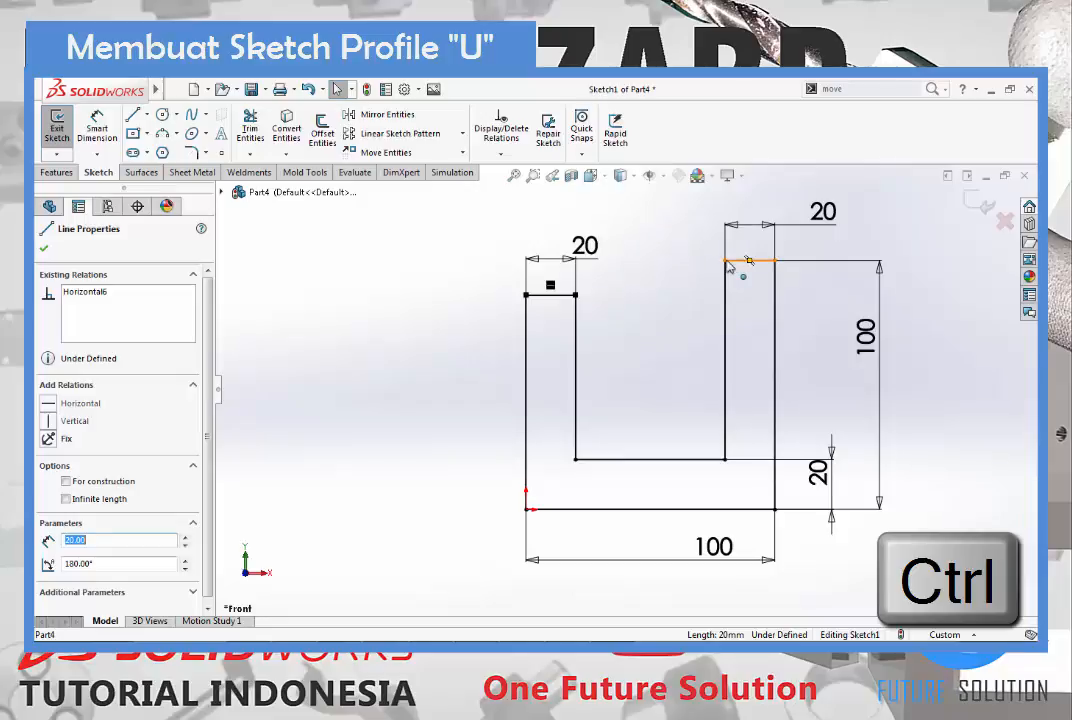
pyautogui.keyDown('ctrl'); pyautogui.click(734, 262); pyautogui.keyUp('ctrl')
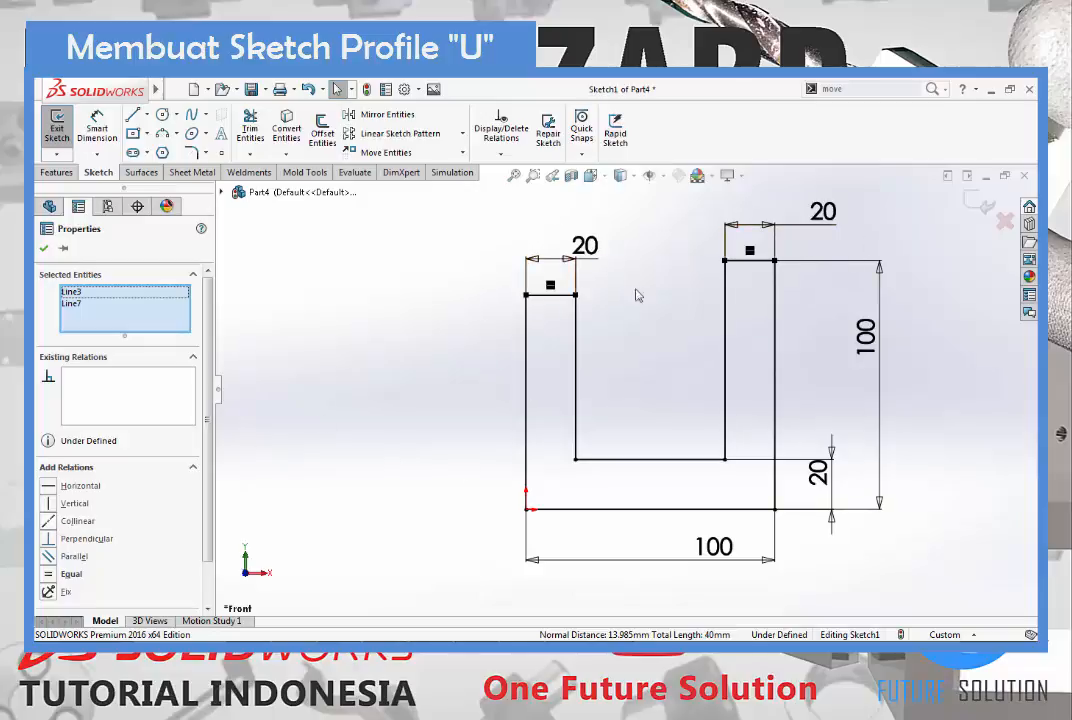
pyautogui.click(72, 521)
pyautogui.press('Escape')
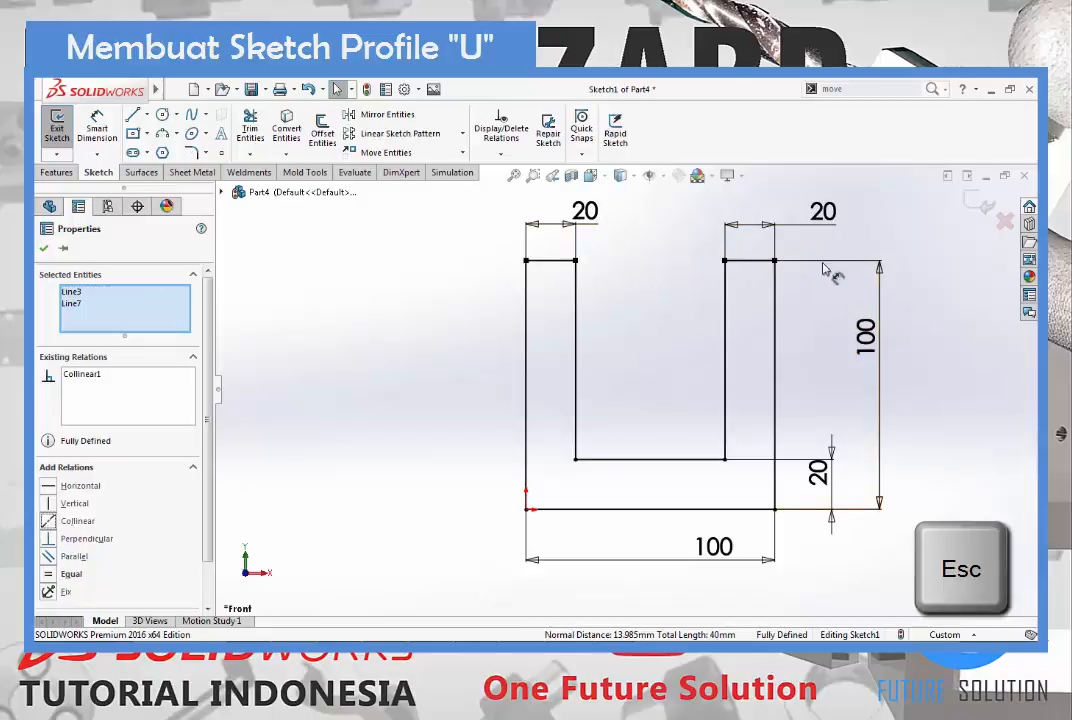
pyautogui.press('Escape')
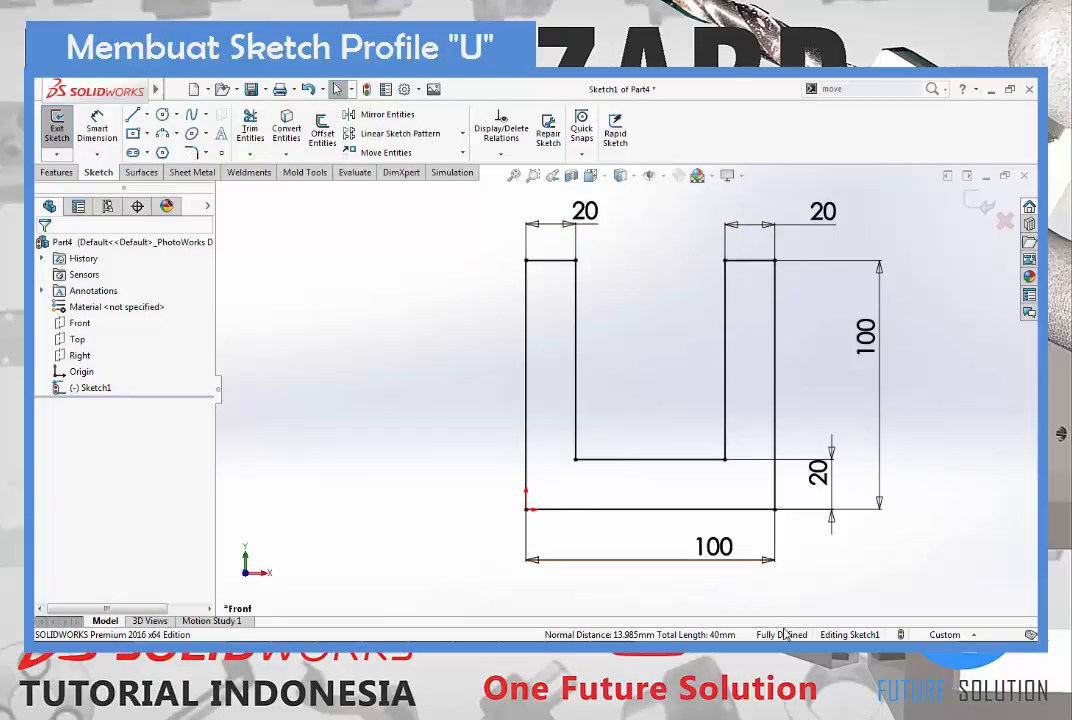
pyautogui.click(975, 210)
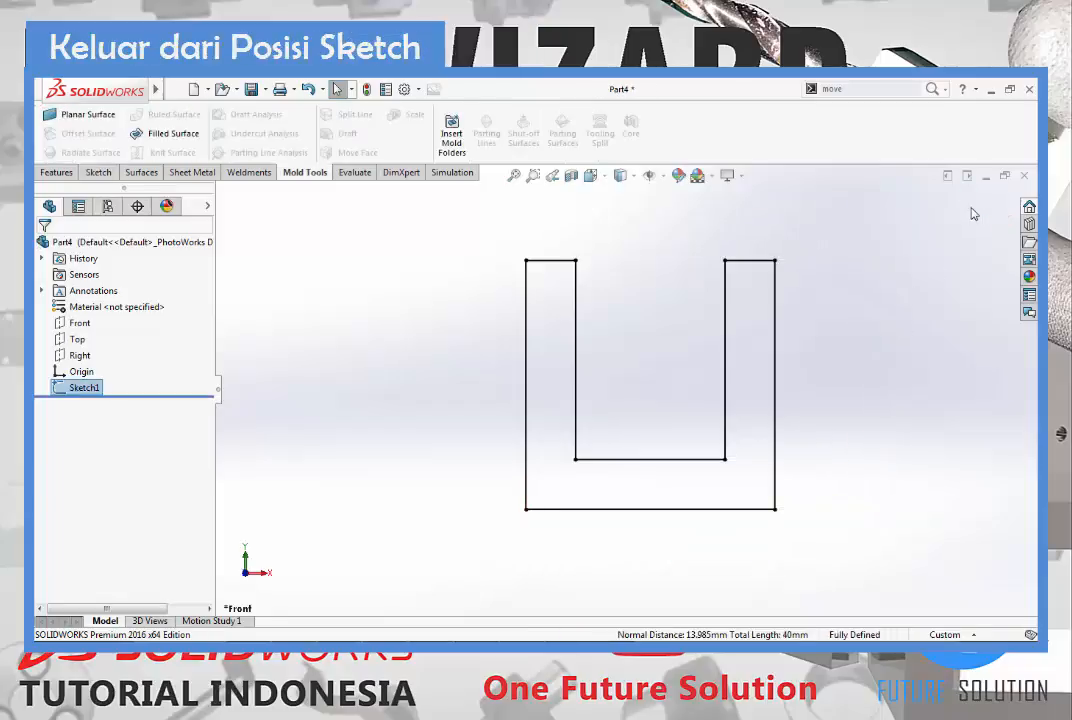
# Start a Boss-Extrude of the U-shaped sketch and set its depth to 100 mm.
pyautogui.scroll(1, 898, 264)
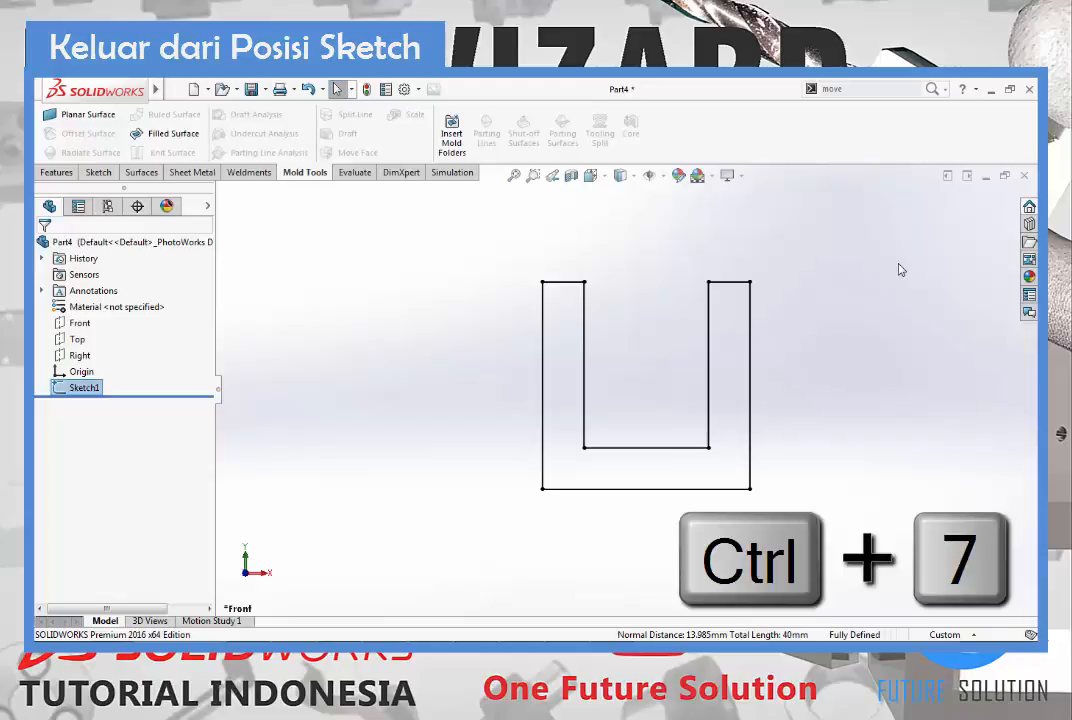
pyautogui.hotkey('ctrl', '7')
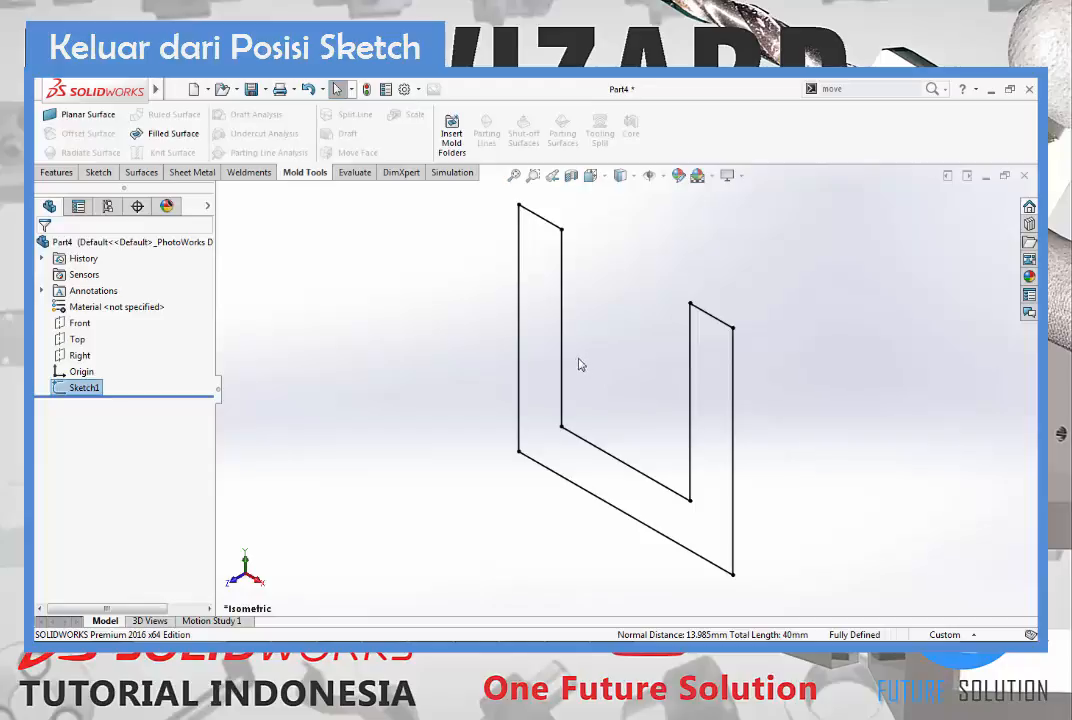
pyautogui.click(56, 173)
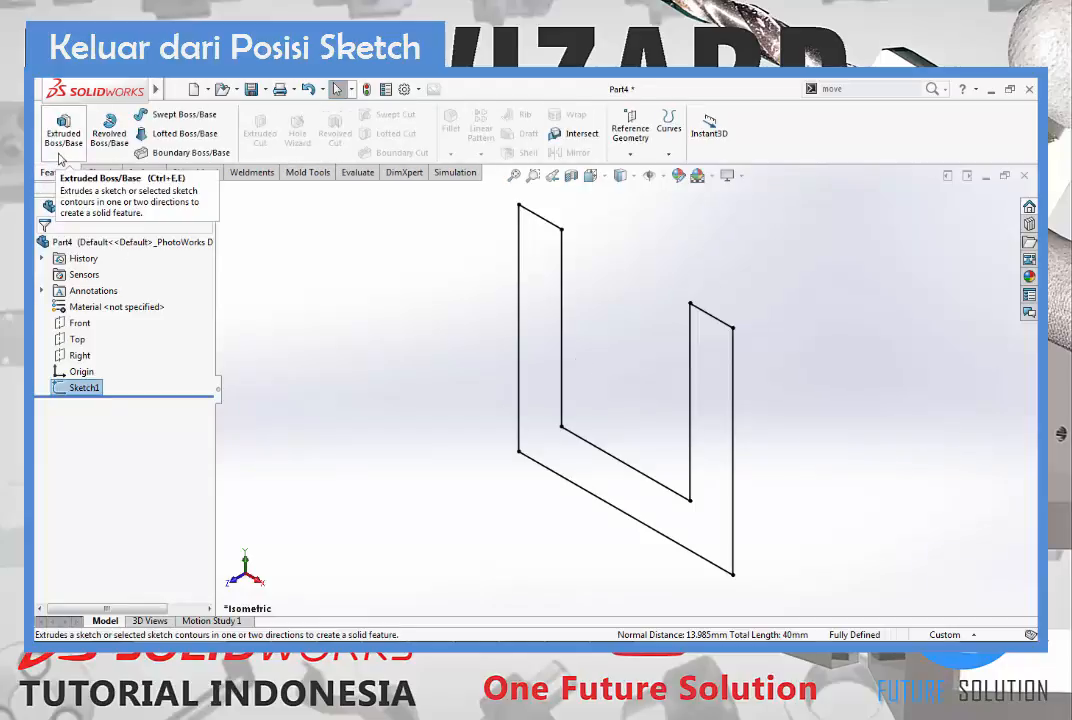
pyautogui.click(62, 130)
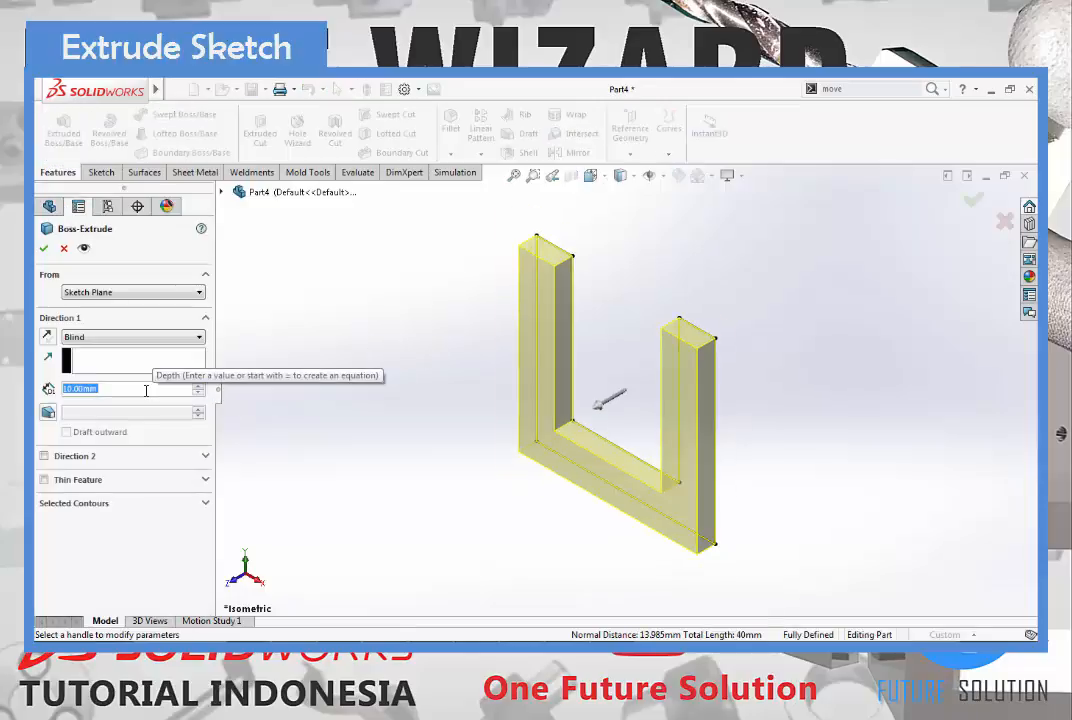
pyautogui.write('100')
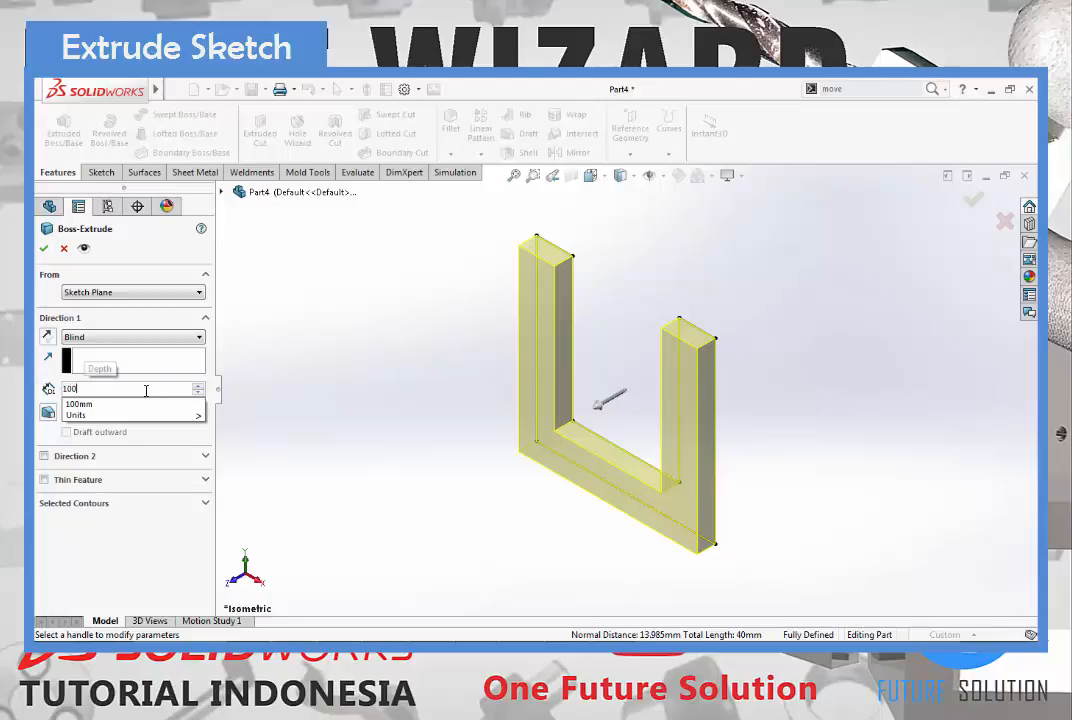
pyautogui.click(134, 405)
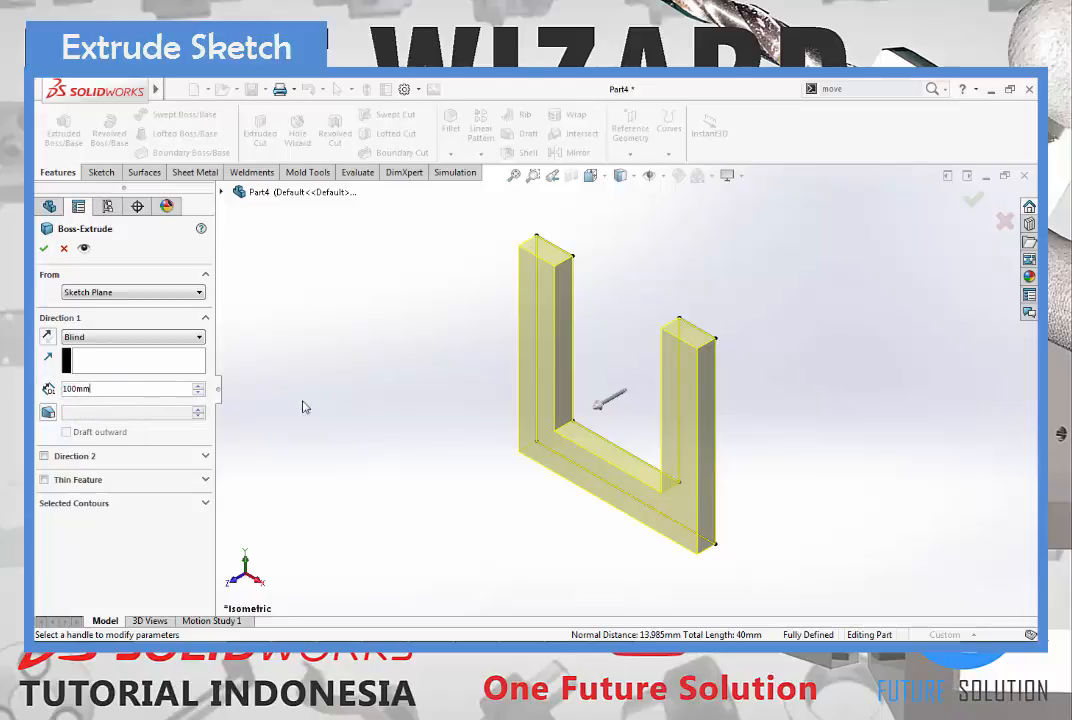
# Try the Mid Plane end condition on the extrusion and return it to Blind.
pyautogui.click(100, 340)
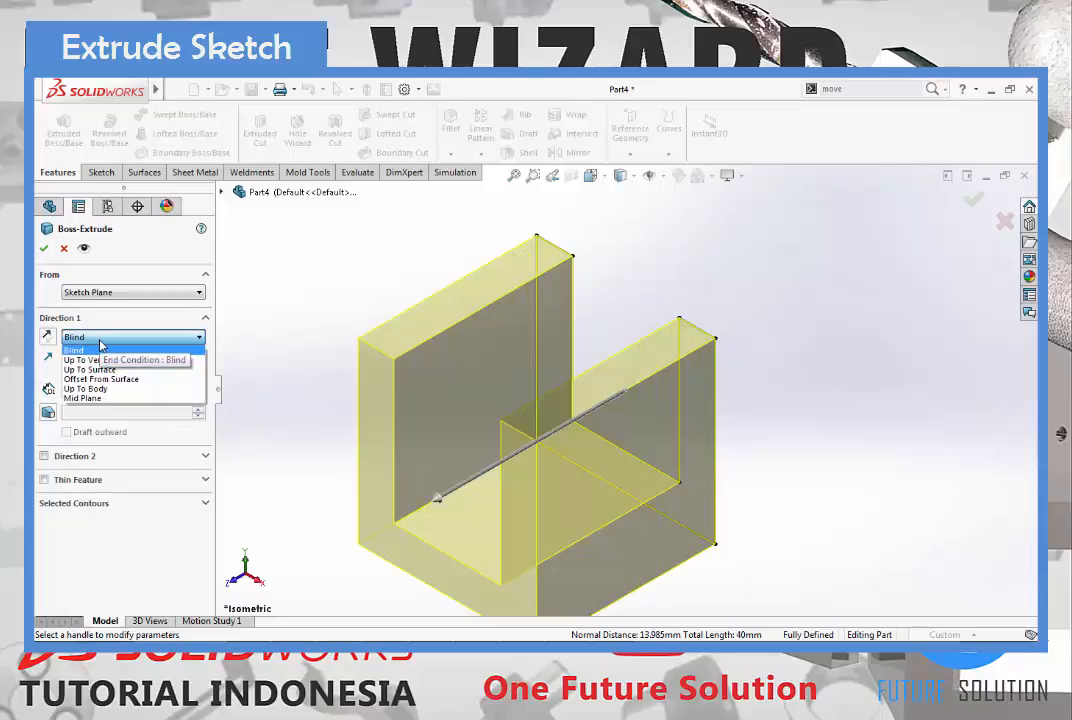
pyautogui.click(100, 400)
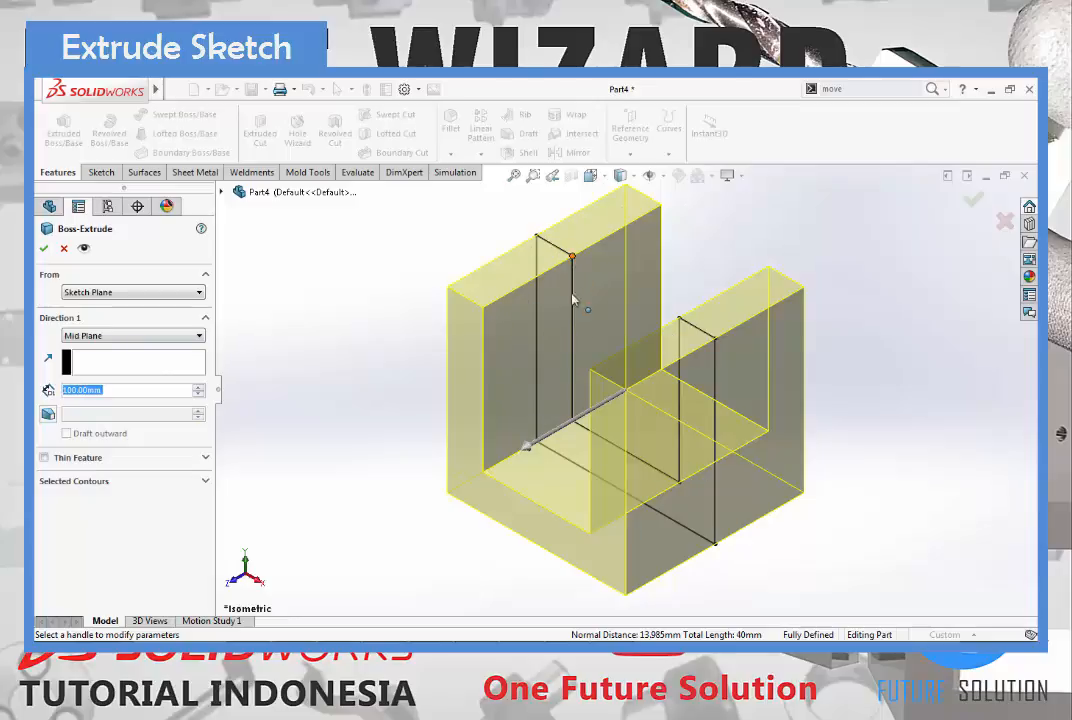
pyautogui.click(88, 336)
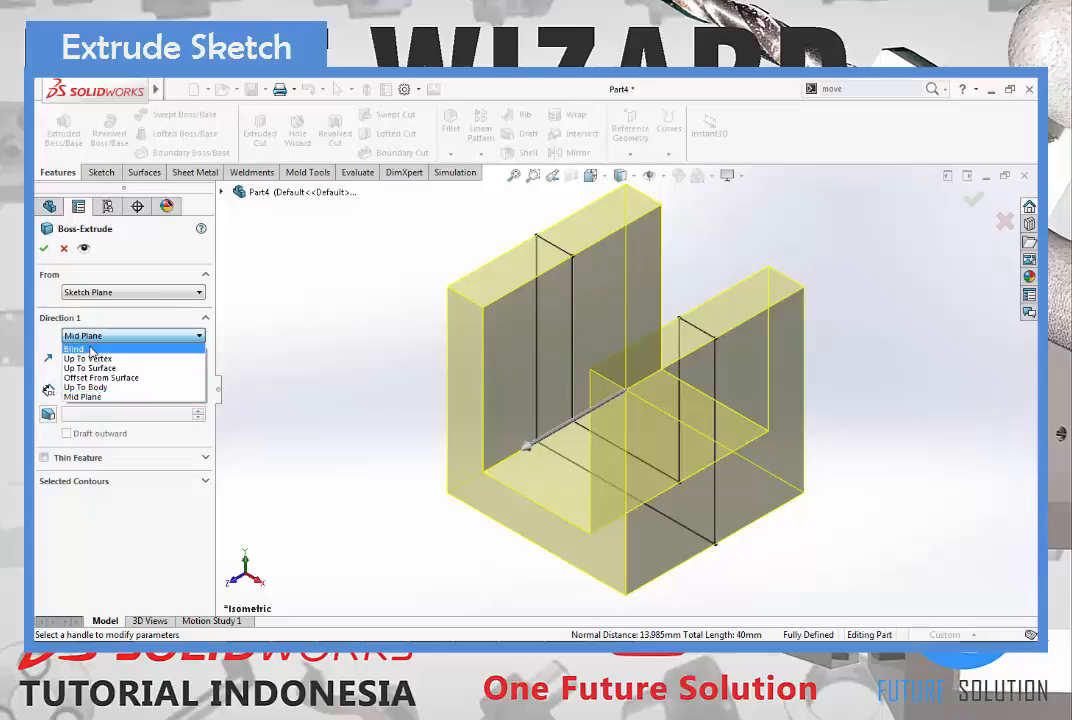
pyautogui.click(90, 349)
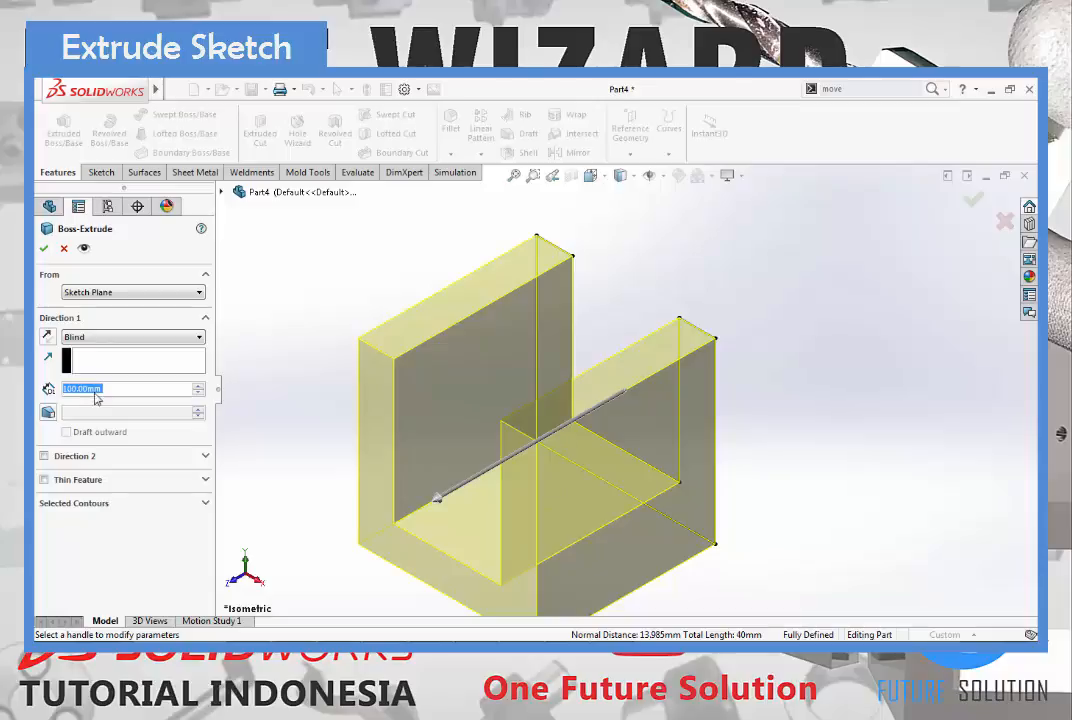
# Set the extrusion's end condition to Mid Plane and finish the U-shaped solid.
pyautogui.click(113, 338)
pyautogui.click(85, 403)
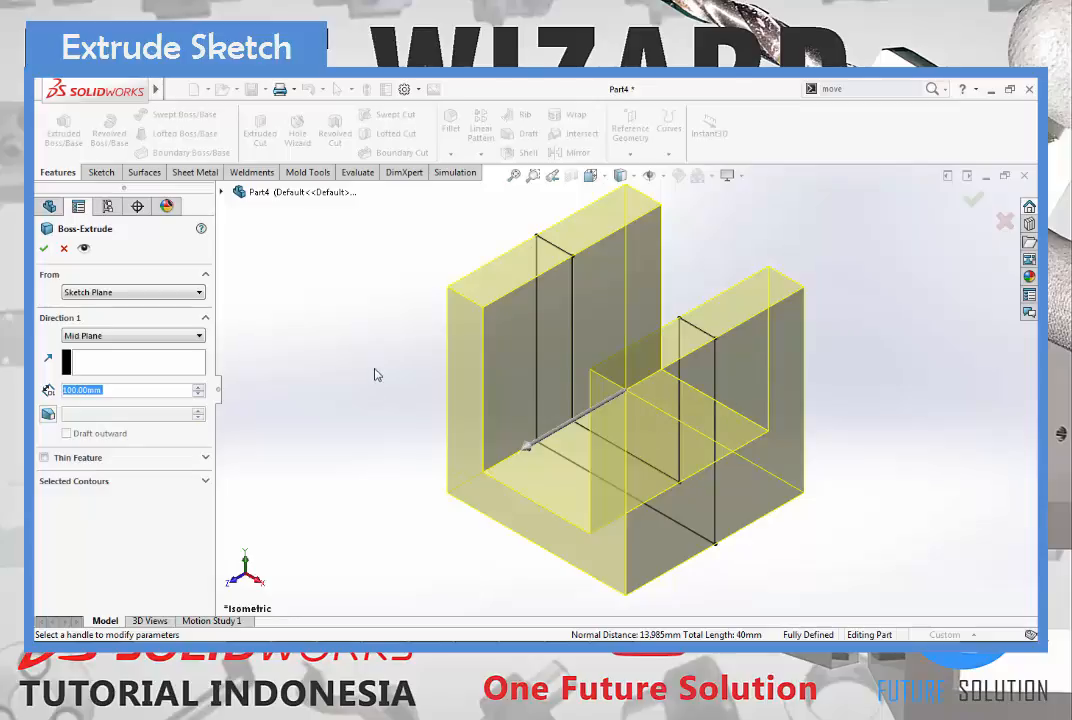
pyautogui.click(160, 336)
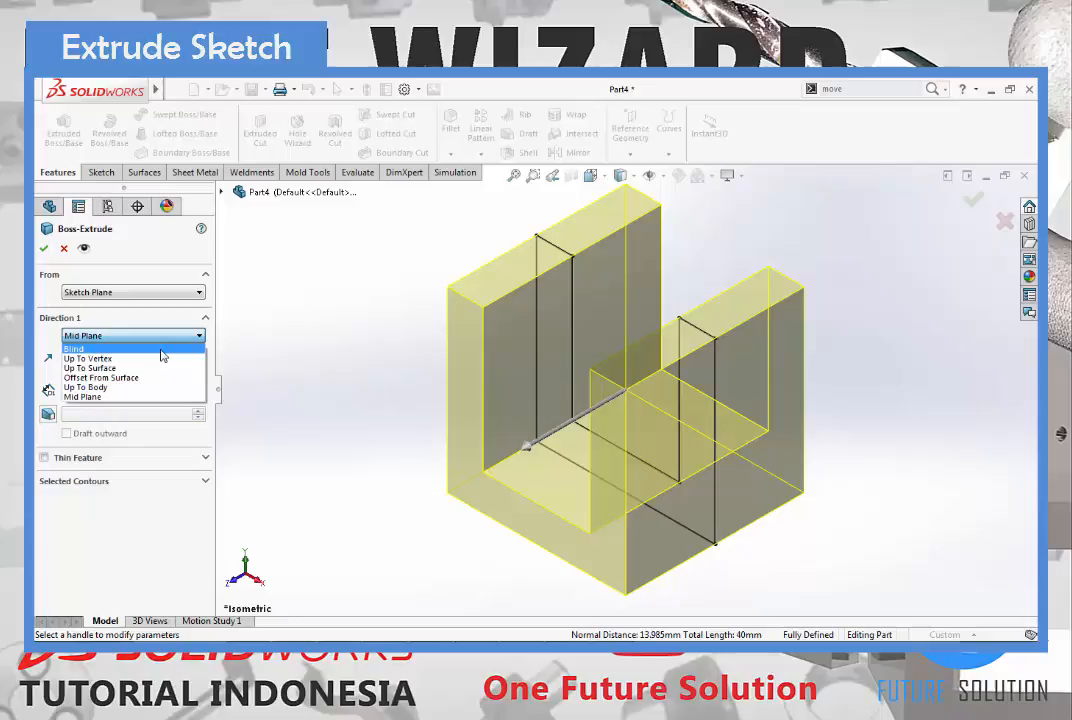
pyautogui.click(131, 398)
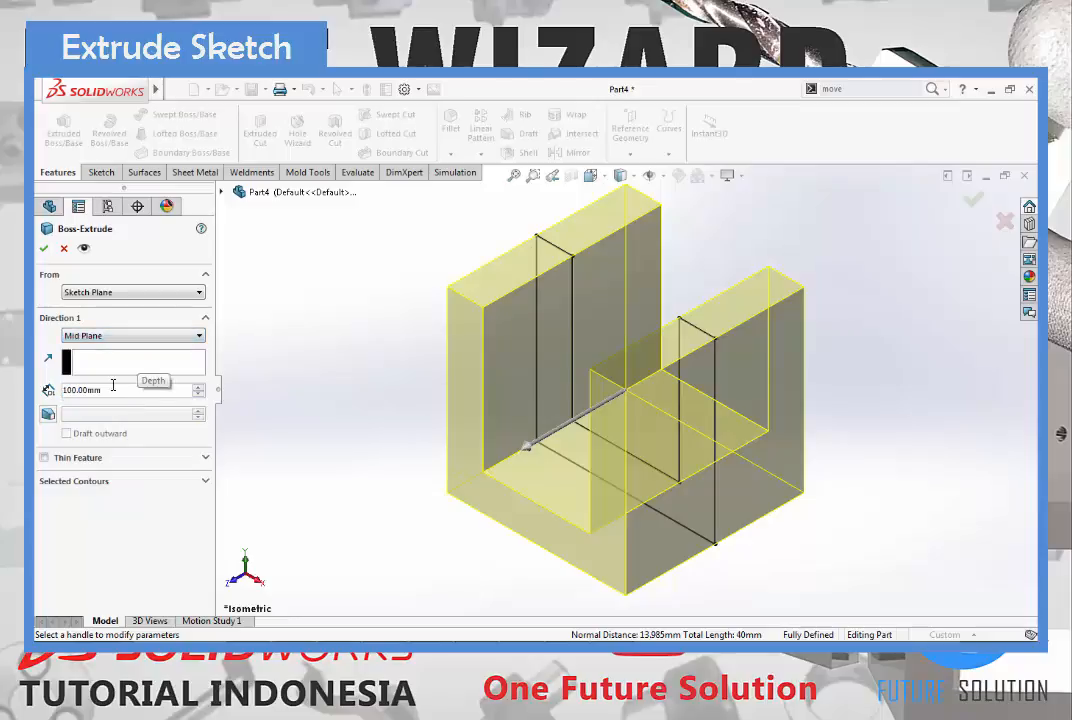
pyautogui.click(44, 249)
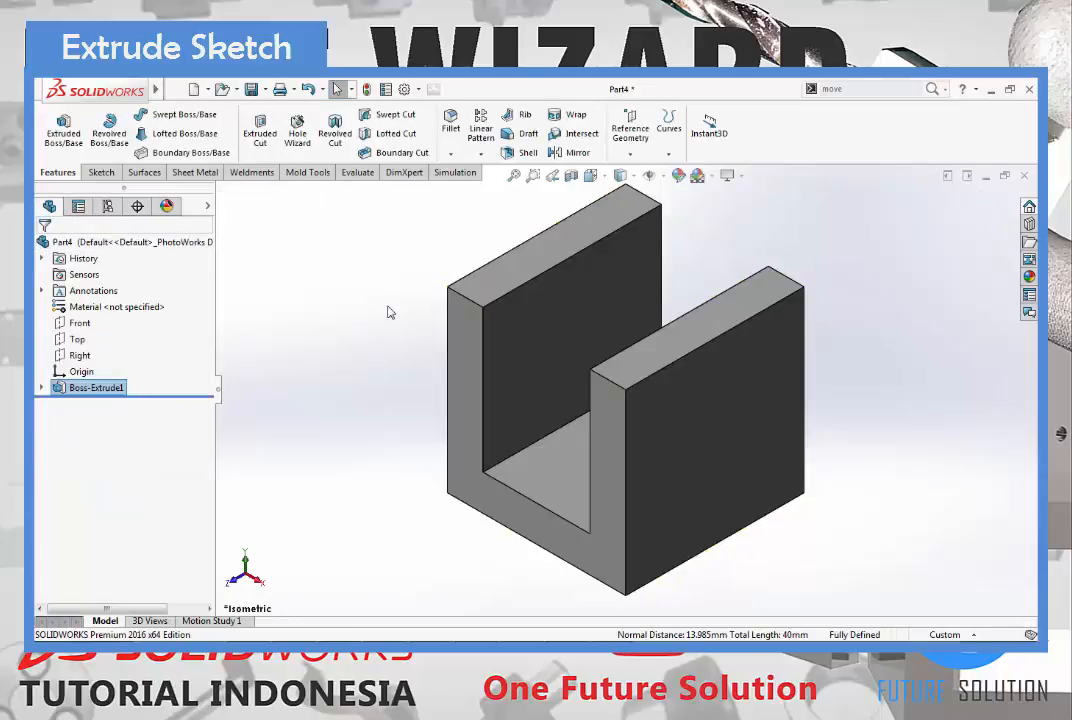
pyautogui.press('Escape')
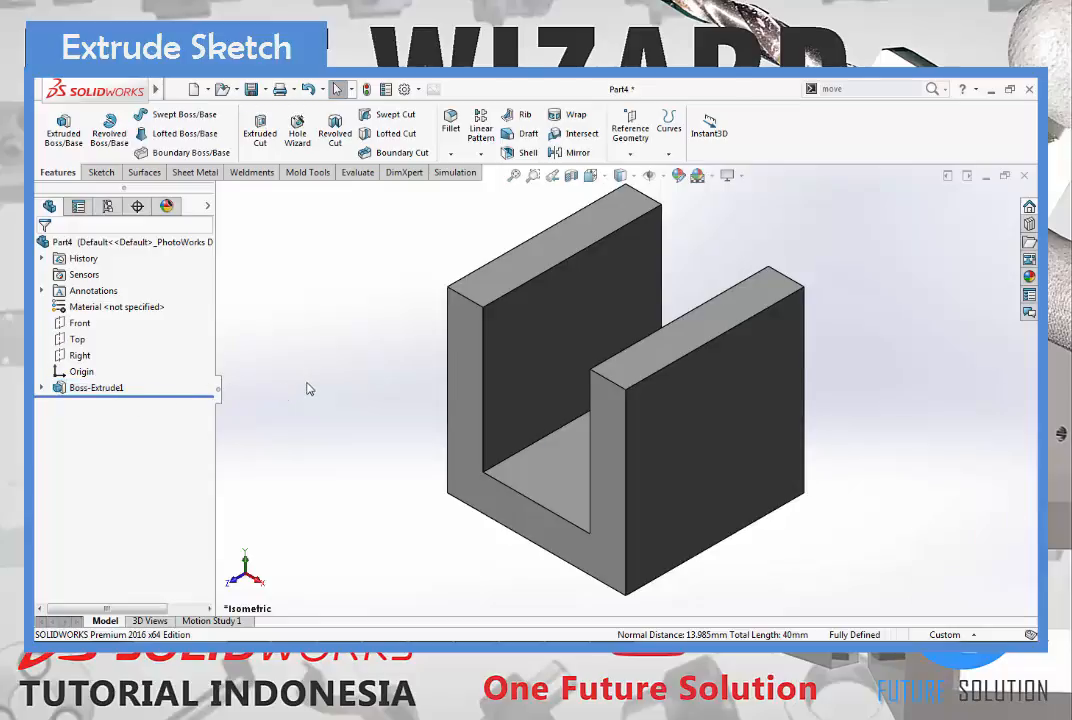
pyautogui.scroll(3, 640, 378)
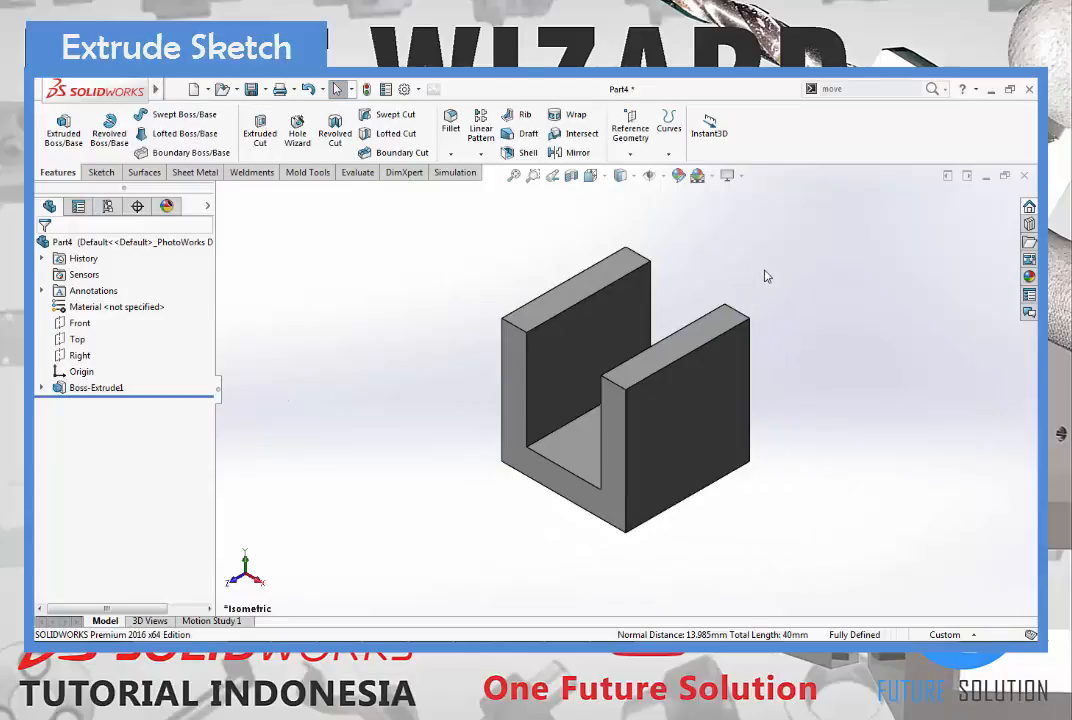
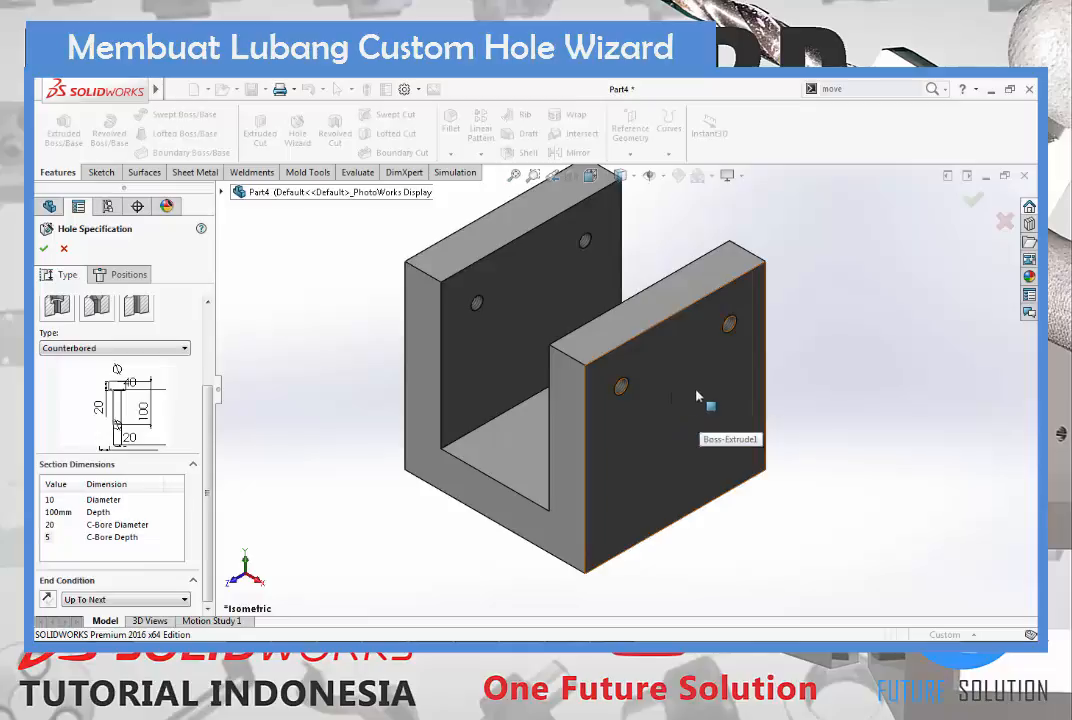
pyautogui.moveTo(660, 433); pyautogui.dragTo(685, 397, button='middle')
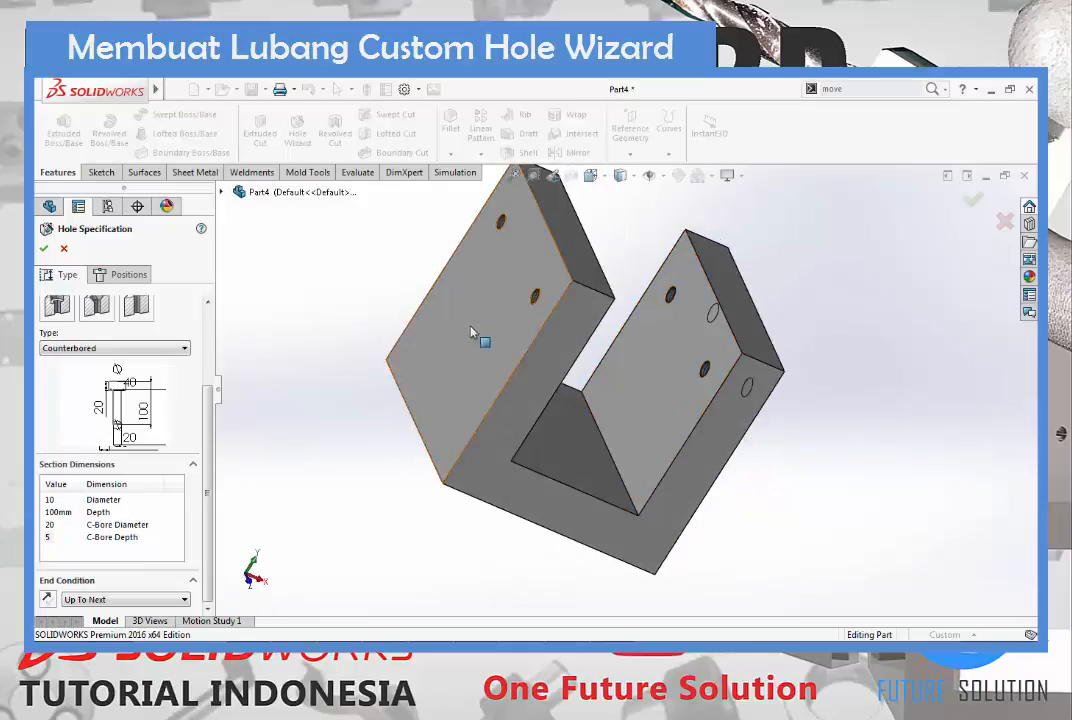
pyautogui.moveTo(655, 397); pyautogui.dragTo(445, 502, button='middle')
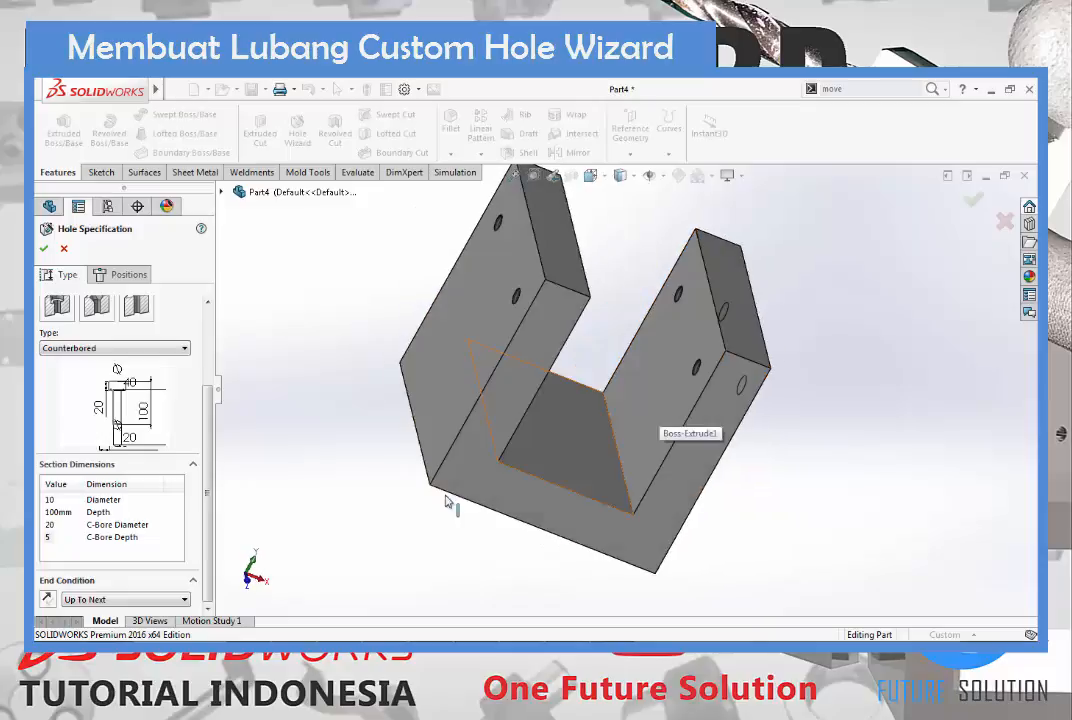
pyautogui.moveTo(800, 440); pyautogui.dragTo(730, 440, button='middle')
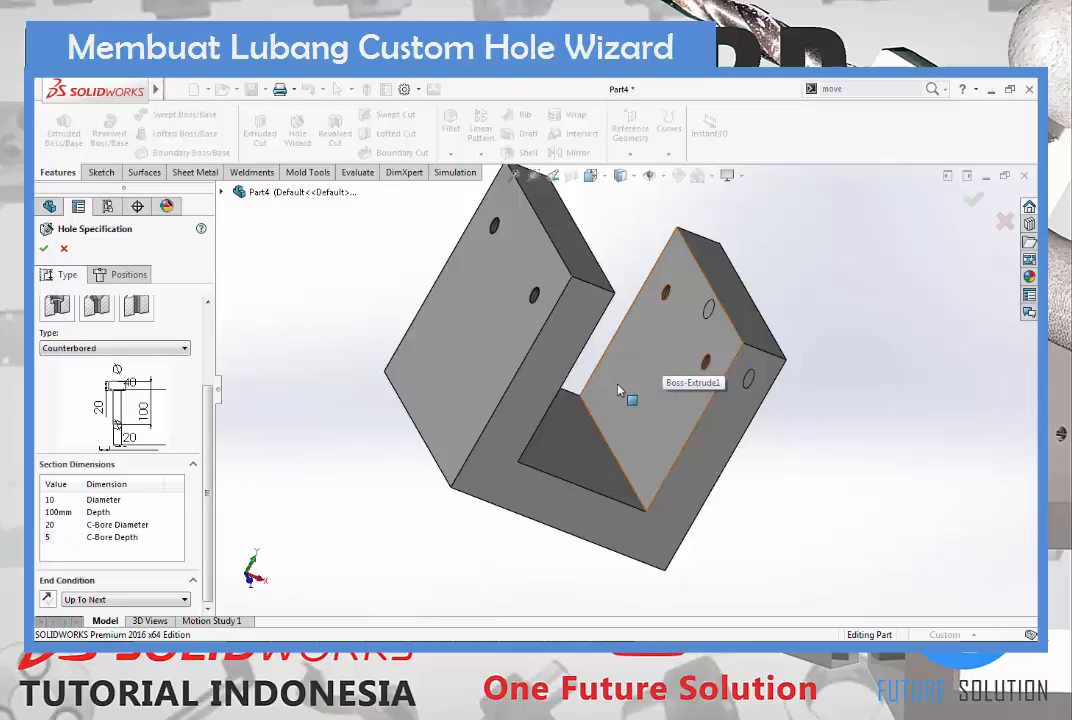
pyautogui.moveTo(643, 378); pyautogui.dragTo(610, 311, button='middle')
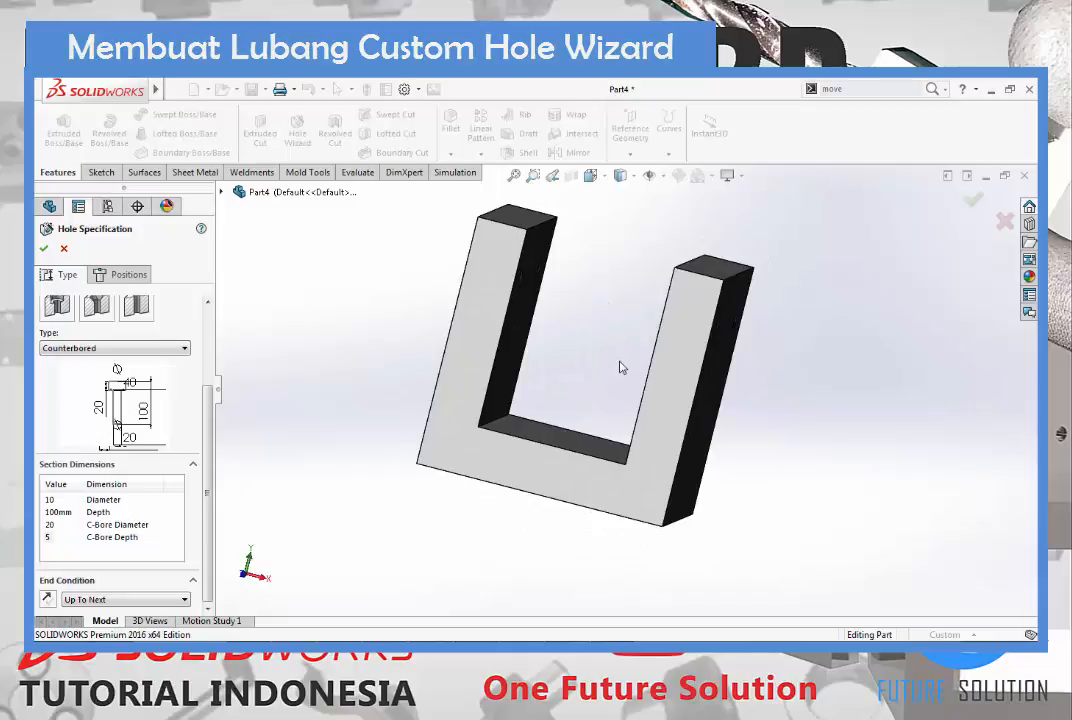
pyautogui.moveTo(616, 386); pyautogui.dragTo(520, 455, button='middle')
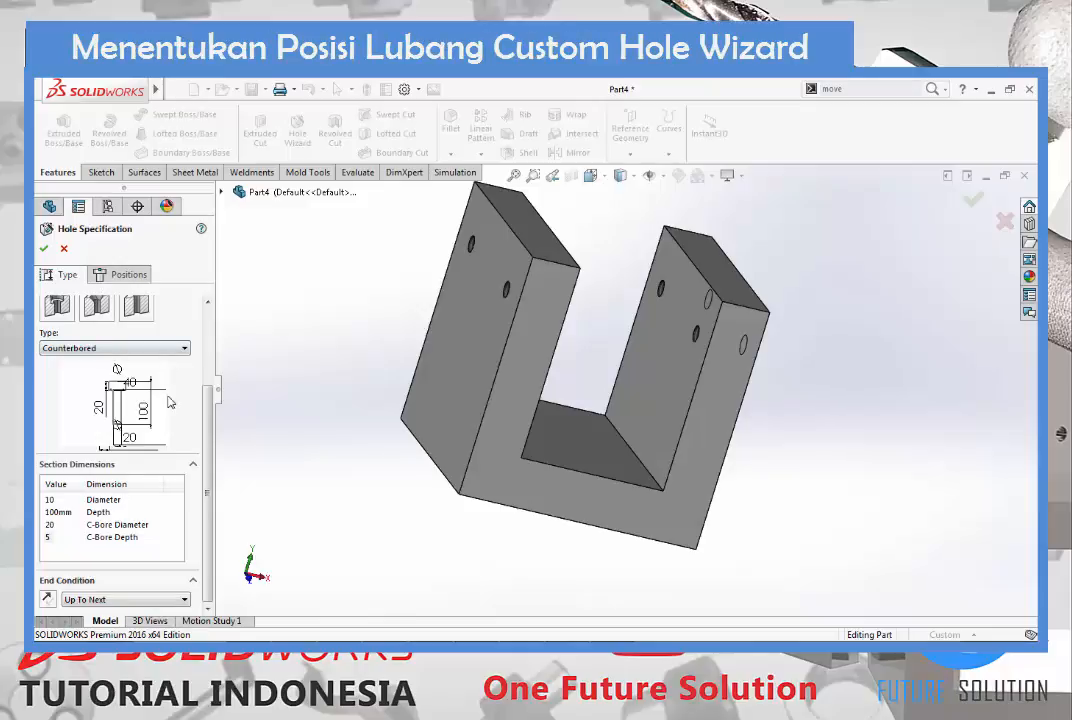
# Place one counterbored hole on the right leg's outer face, about 10 mm sideways and 46 mm above the origin.
pyautogui.click(128, 275)
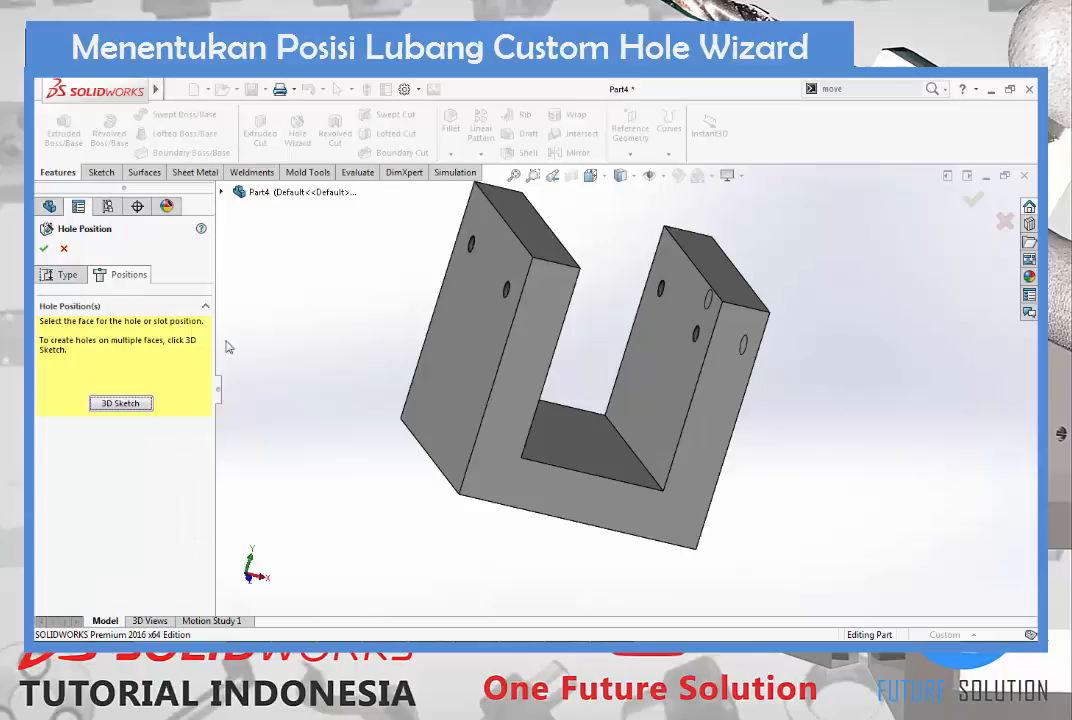
pyautogui.scroll(3, 404, 376)
pyautogui.moveTo(768, 346); pyautogui.dragTo(696, 334, button='middle')
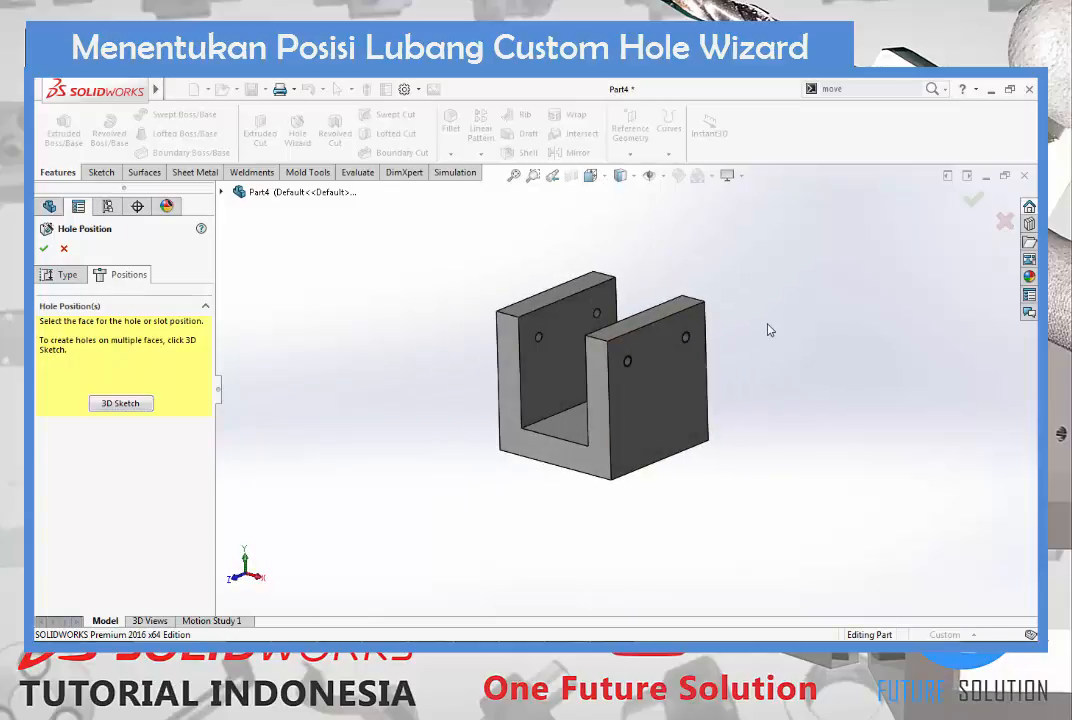
pyautogui.click(662, 393)
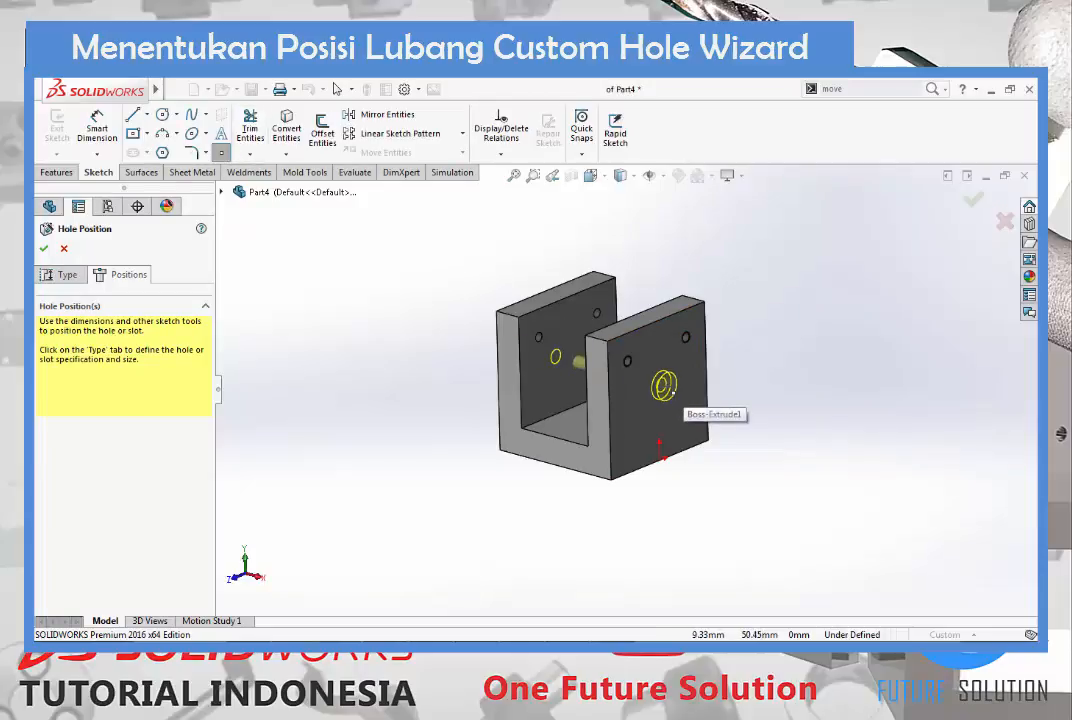
pyautogui.click(669, 391)
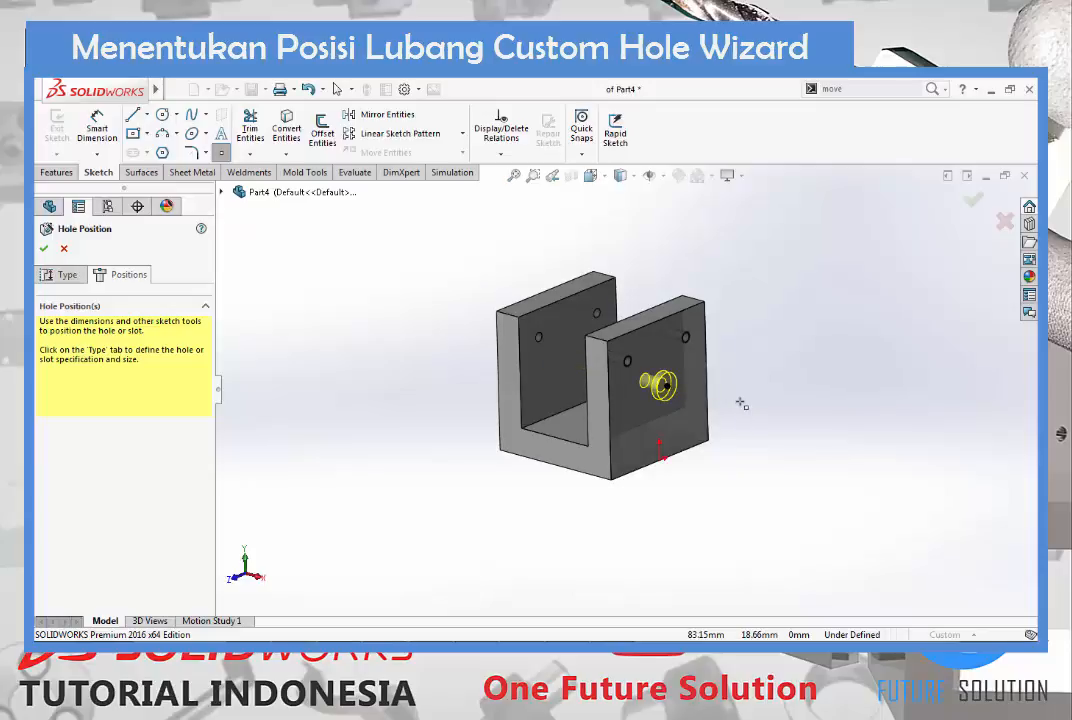
pyautogui.scroll(-6, 685, 375)
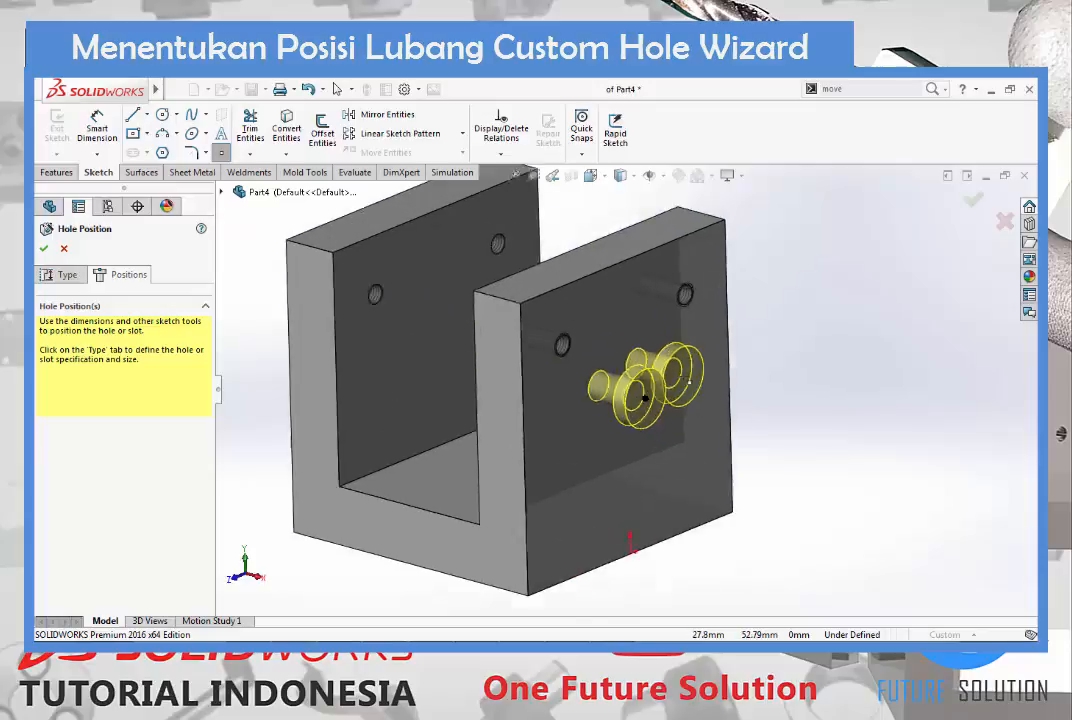
pyautogui.scroll(6, 487, 395)
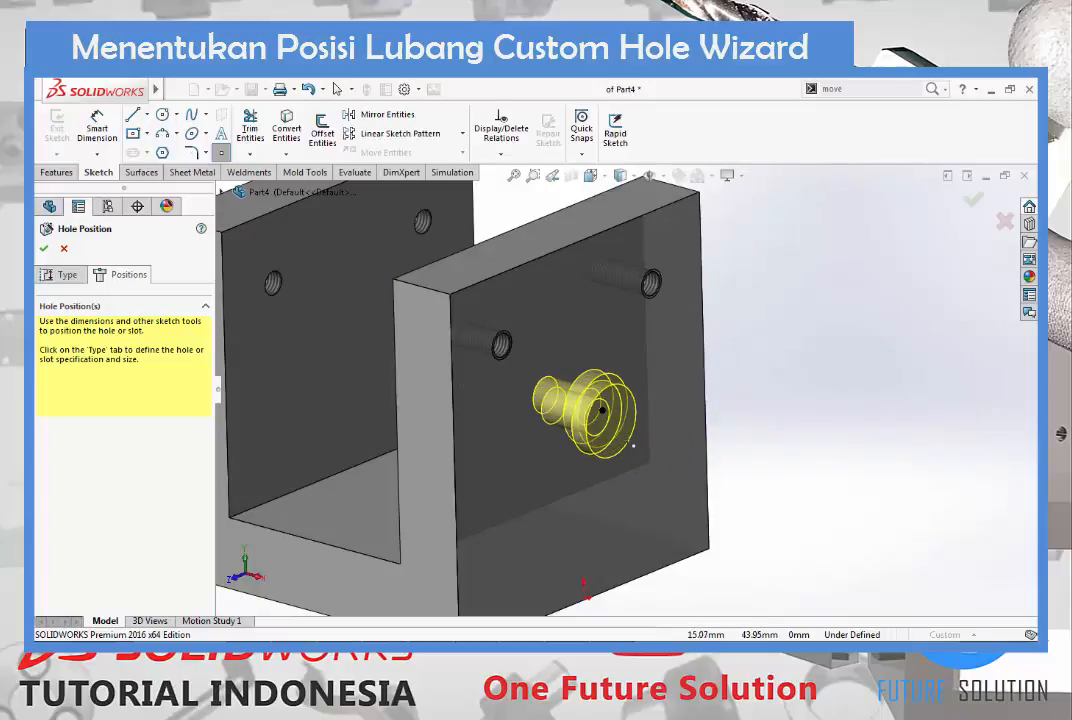
pyautogui.press('Escape')
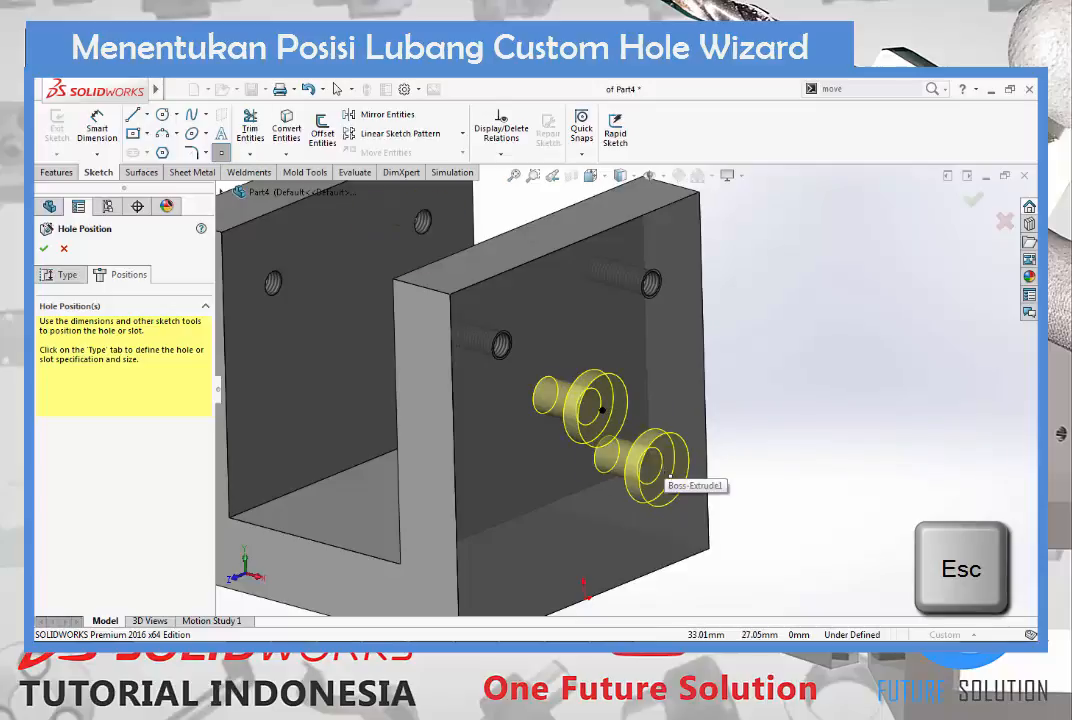
pyautogui.press('Escape')
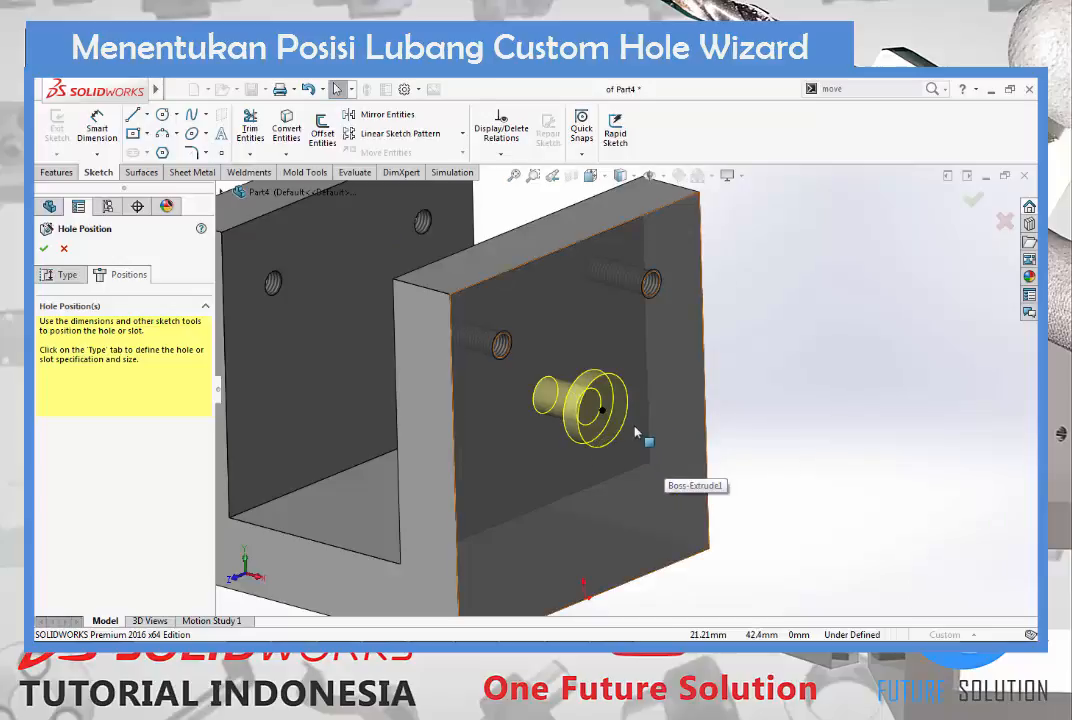
# Align the counterbored hole's center point with the origin using a Vertical relation.
pyautogui.scroll(1, 634, 432)
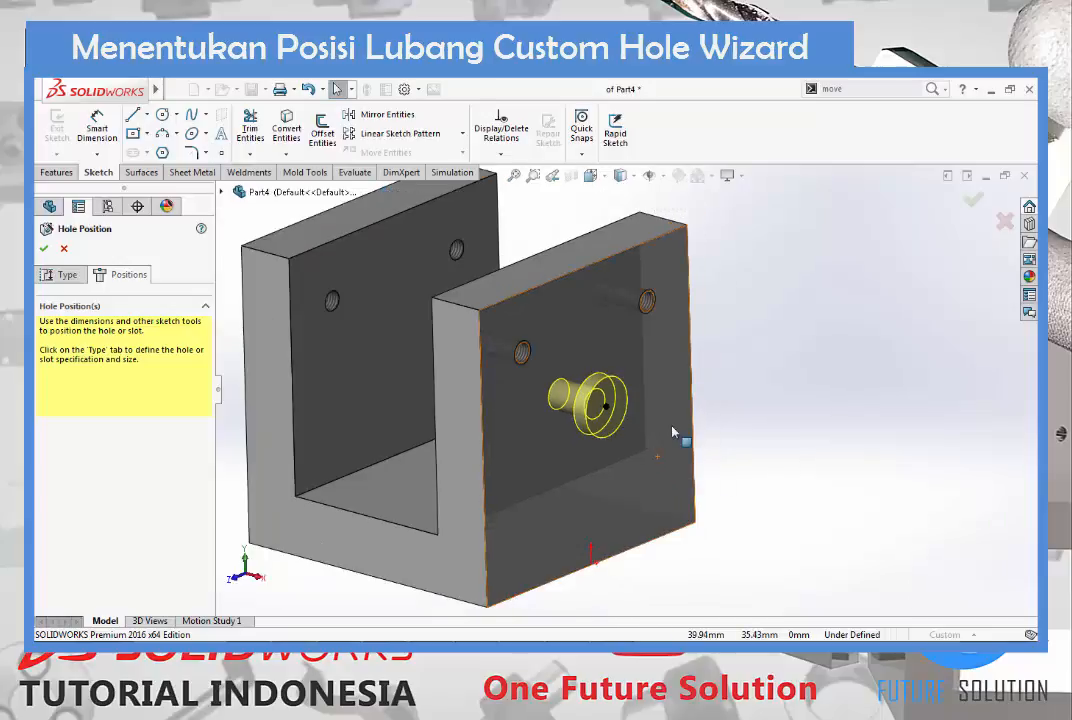
pyautogui.hotkey('ctrl', '8')
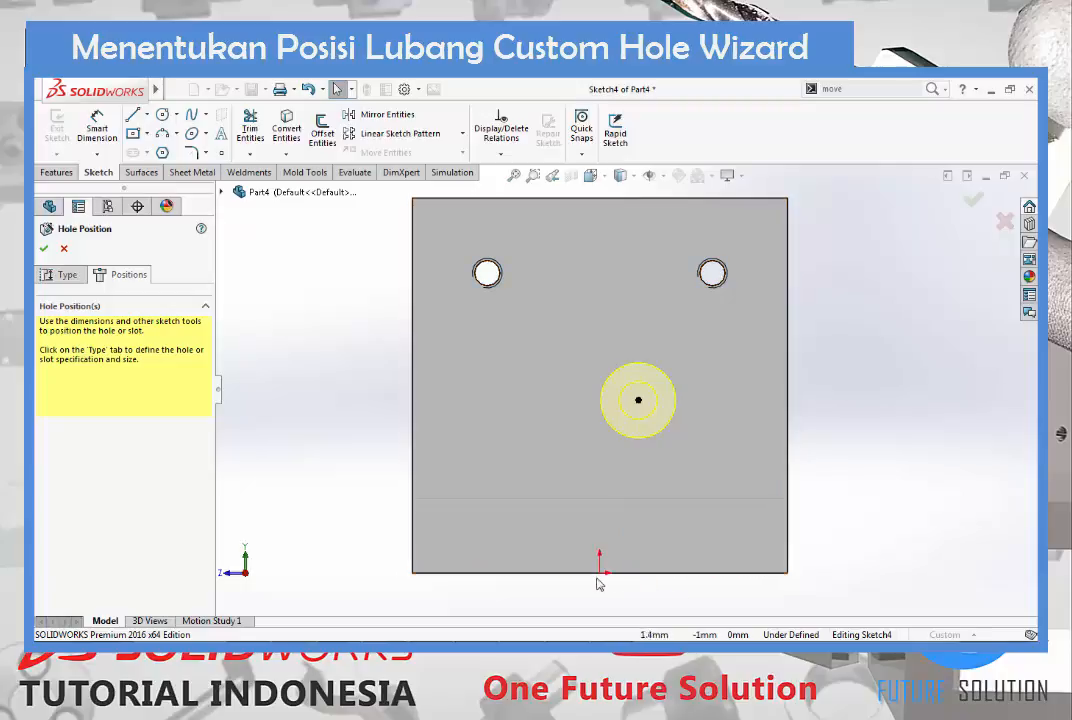
pyautogui.click(639, 402)
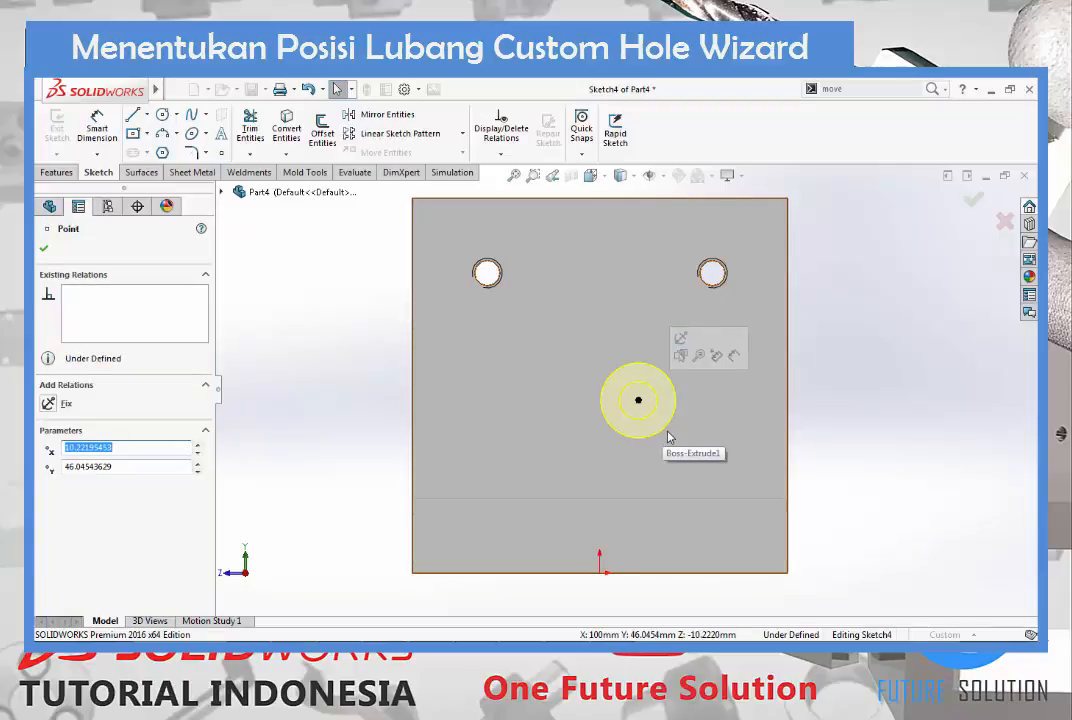
pyautogui.press('ctrl')
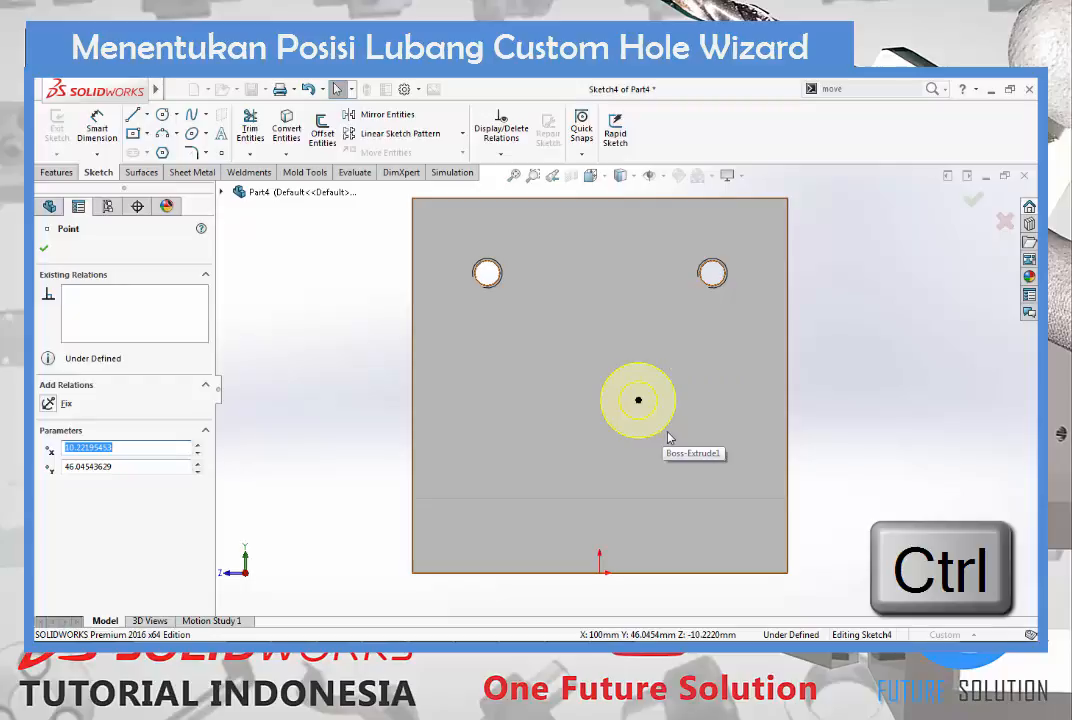
pyautogui.keyDown('ctrl'); pyautogui.click(601, 575); pyautogui.keyUp('ctrl')
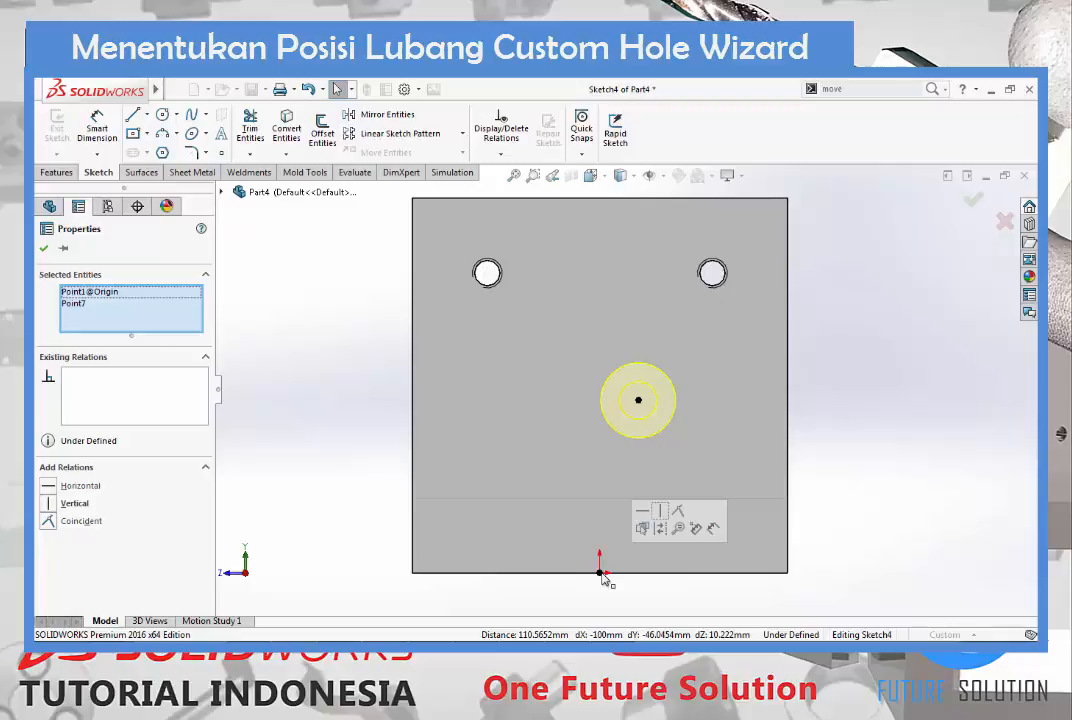
pyautogui.click(50, 504)
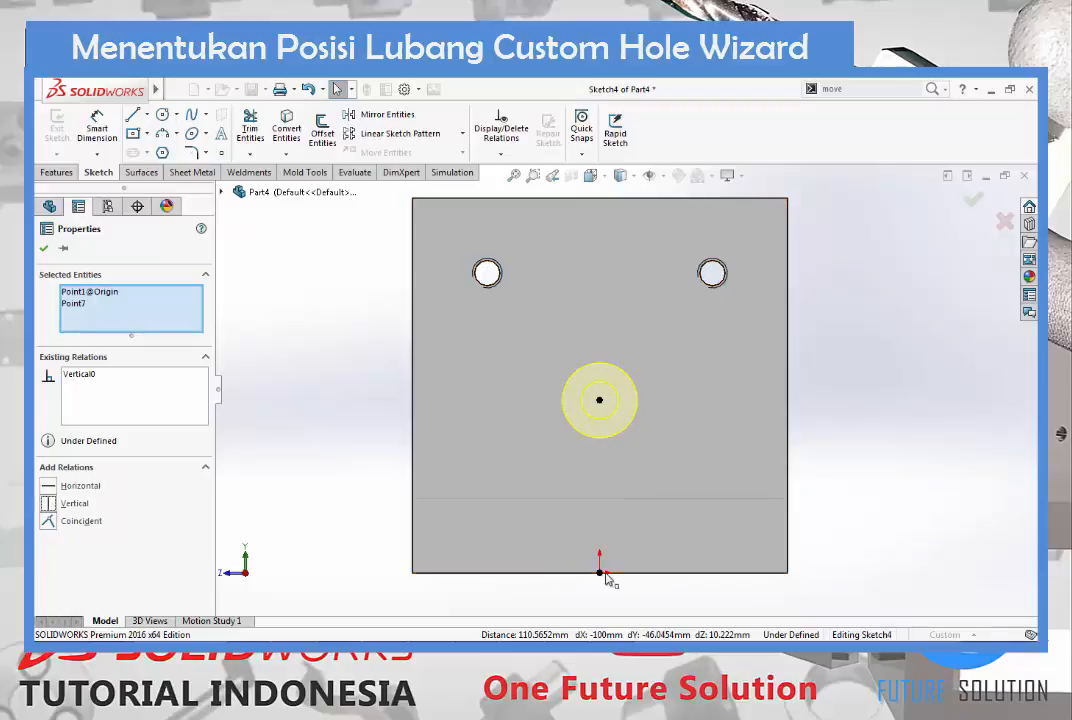
pyautogui.press('Escape')
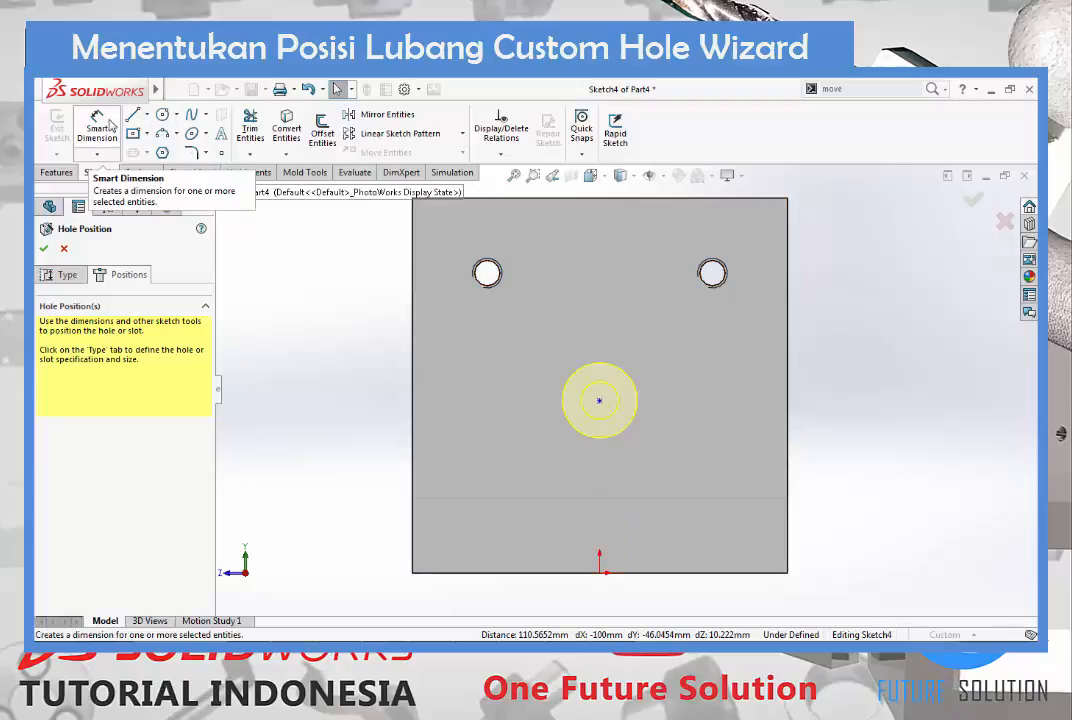
# Dimension the hole's center point 50 mm below the upper edge of the leg's outer face.
pyautogui.click(108, 125)
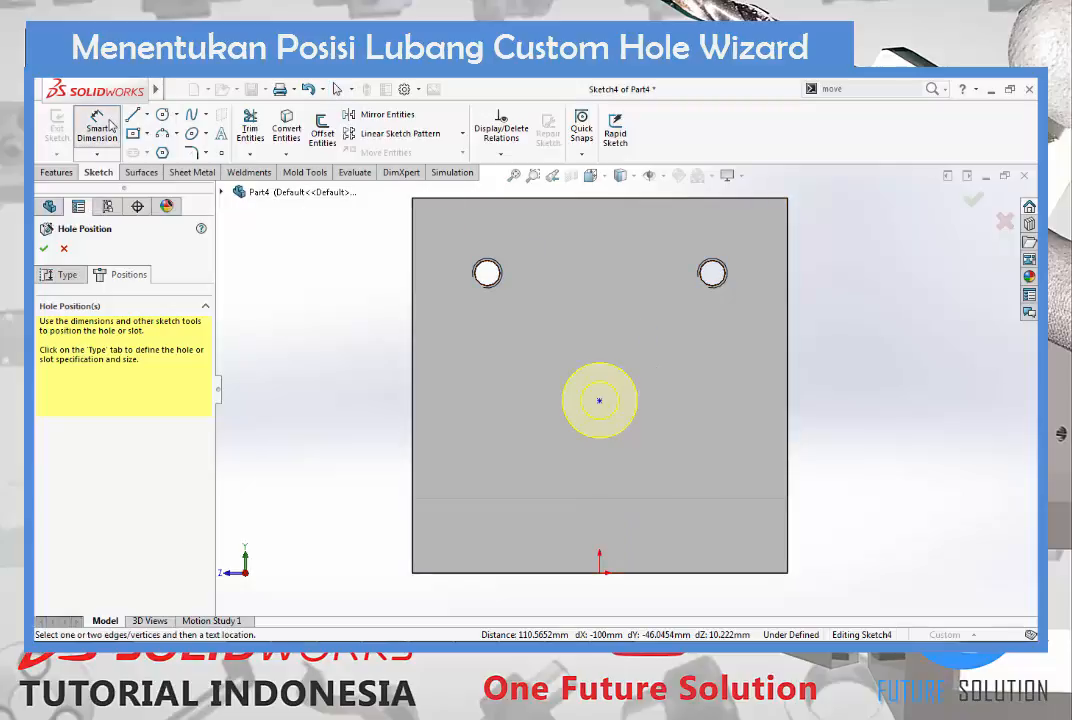
pyautogui.click(718, 200)
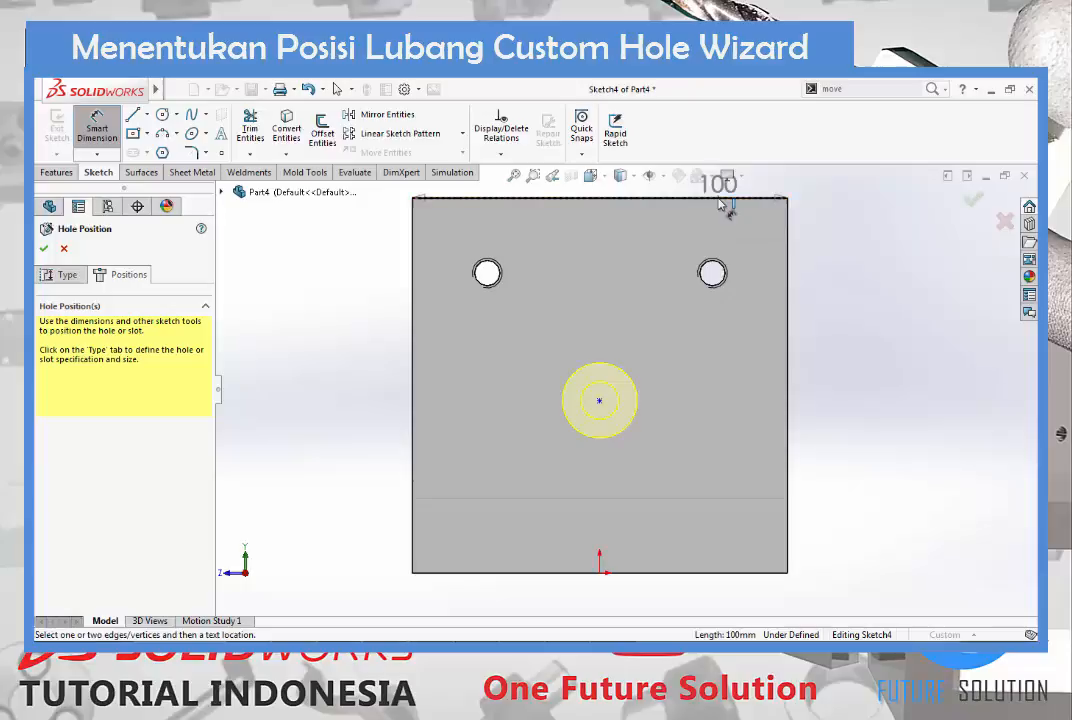
pyautogui.click(600, 401)
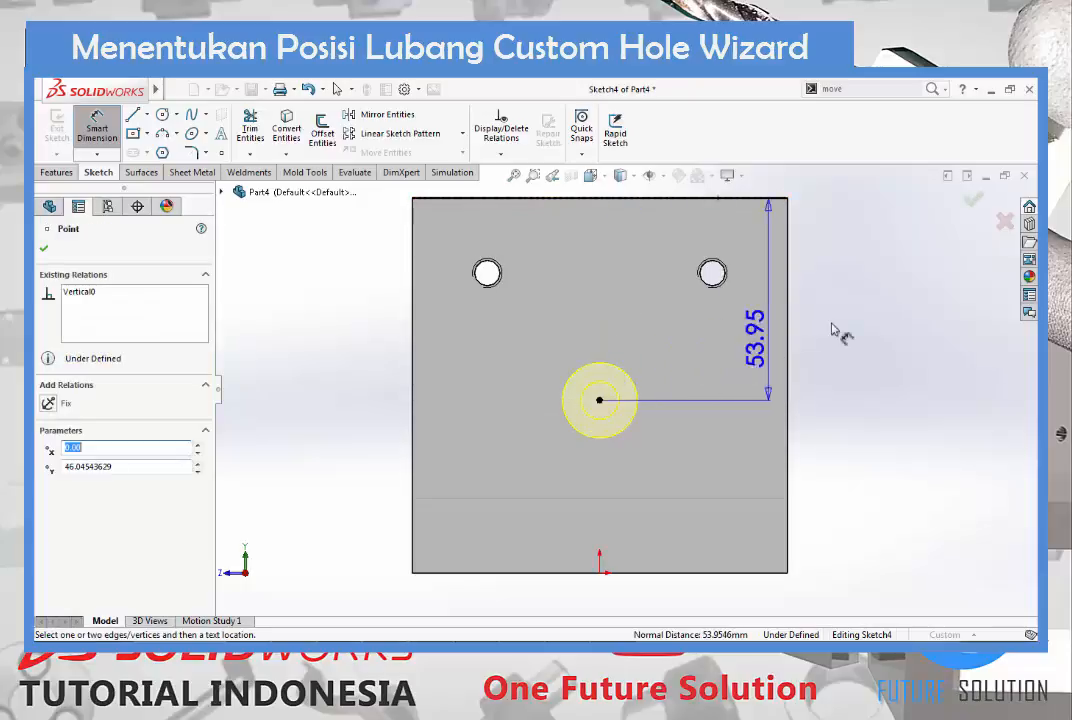
pyautogui.click(898, 318)
pyautogui.write('50')
pyautogui.press('Return')
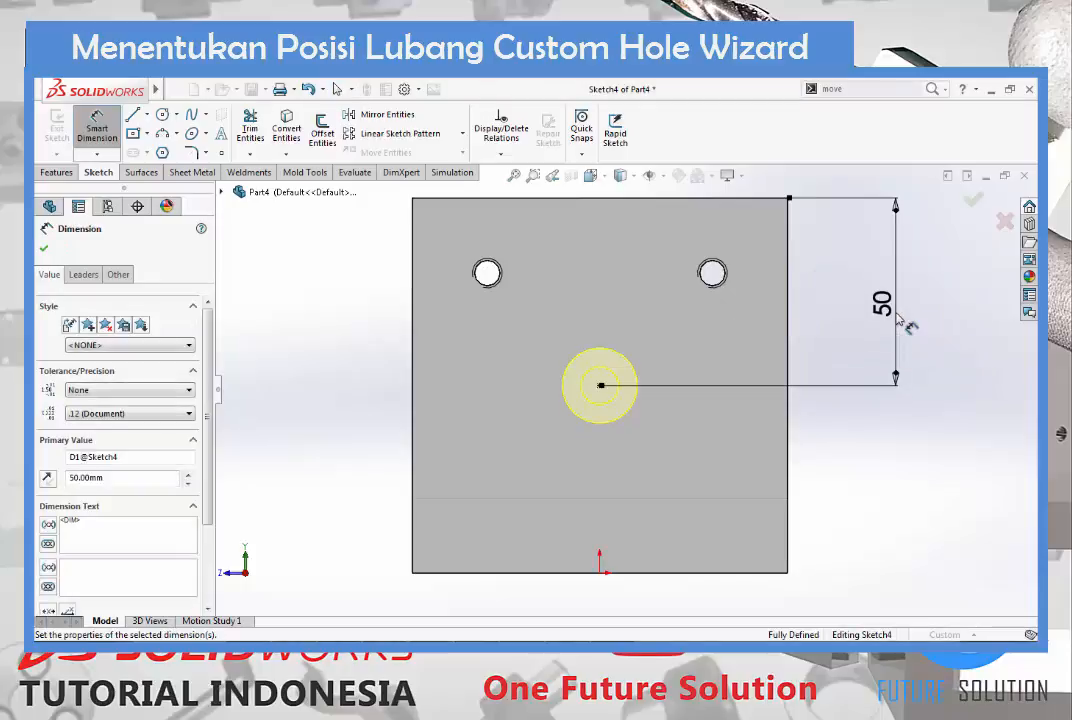
pyautogui.press('Escape')
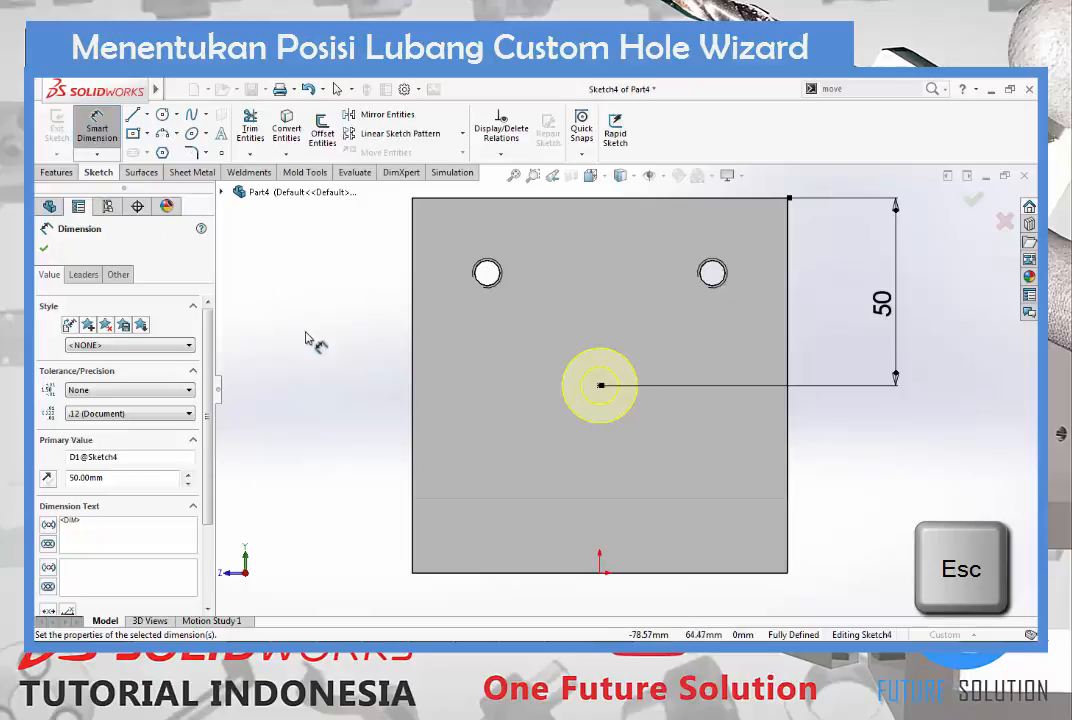
pyautogui.press('Escape')
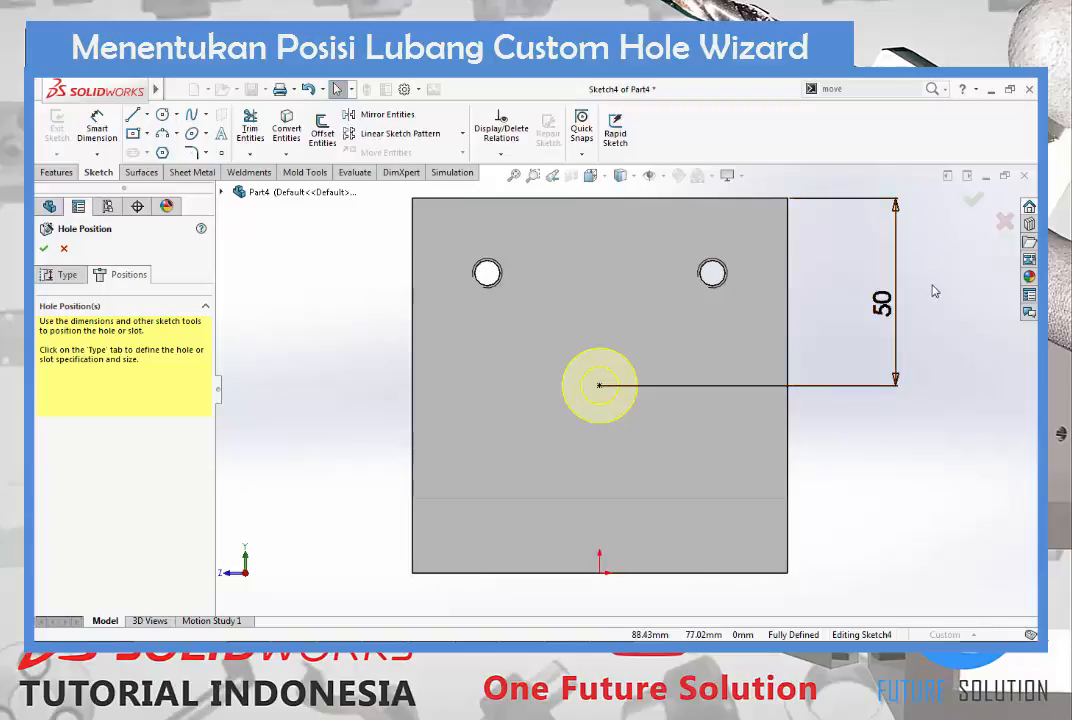
# Accept the hole position to finish the custom counterbored hole and inspect the part in isometric view.
pyautogui.press('f')
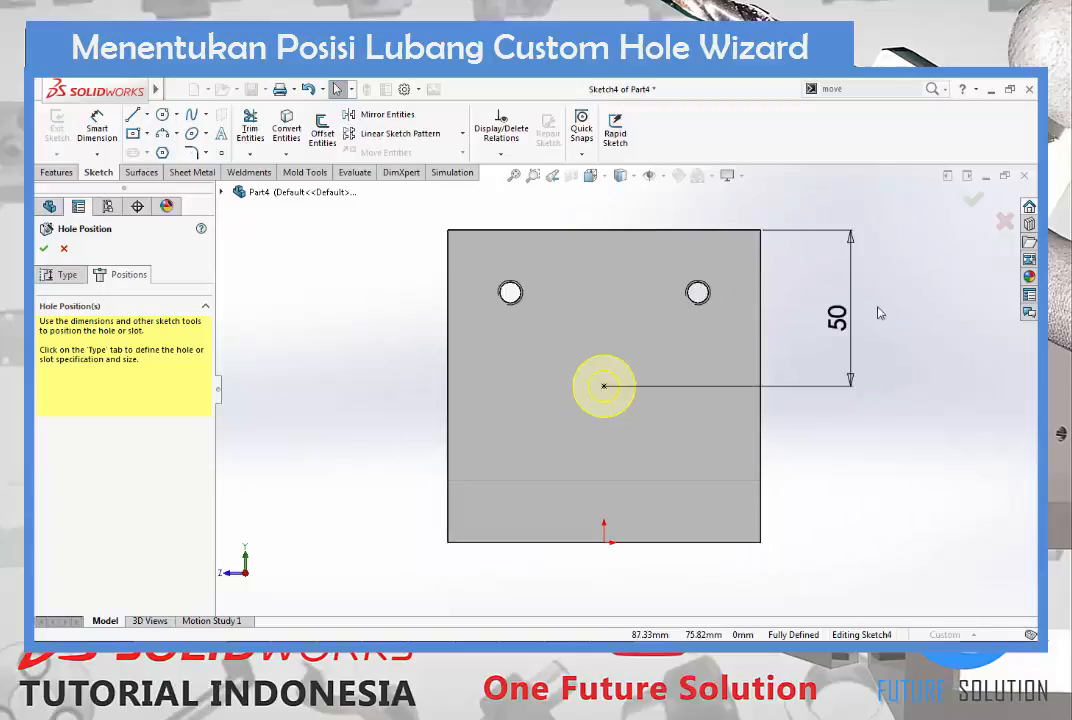
pyautogui.click(973, 203)
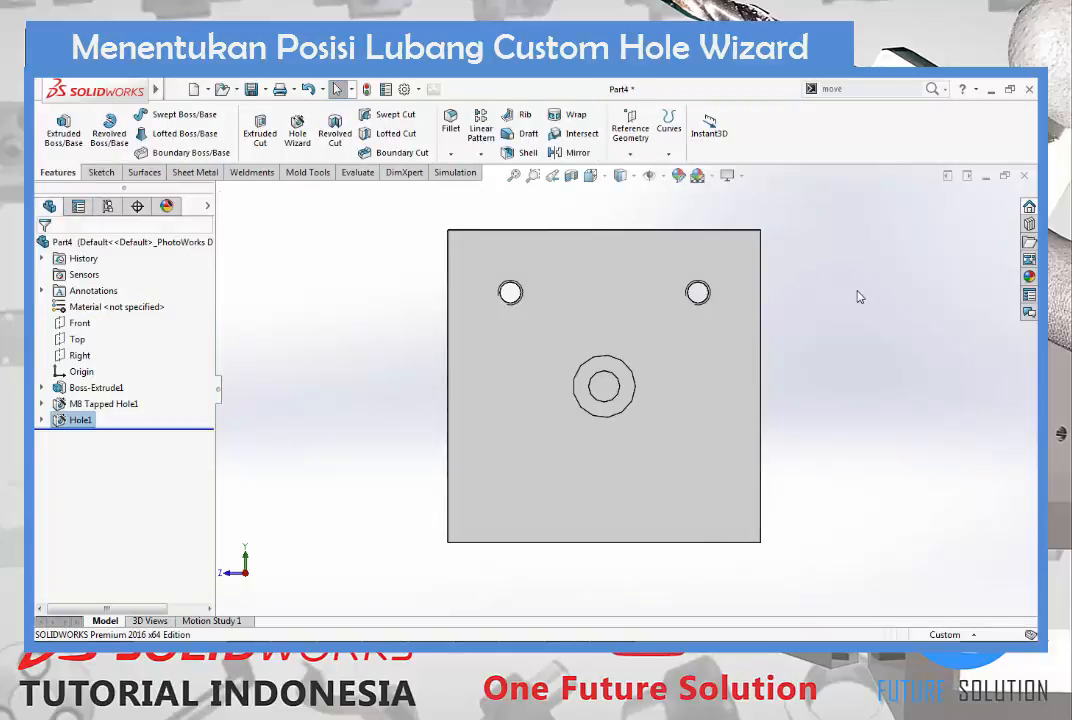
pyautogui.hotkey('ctrl', '7')
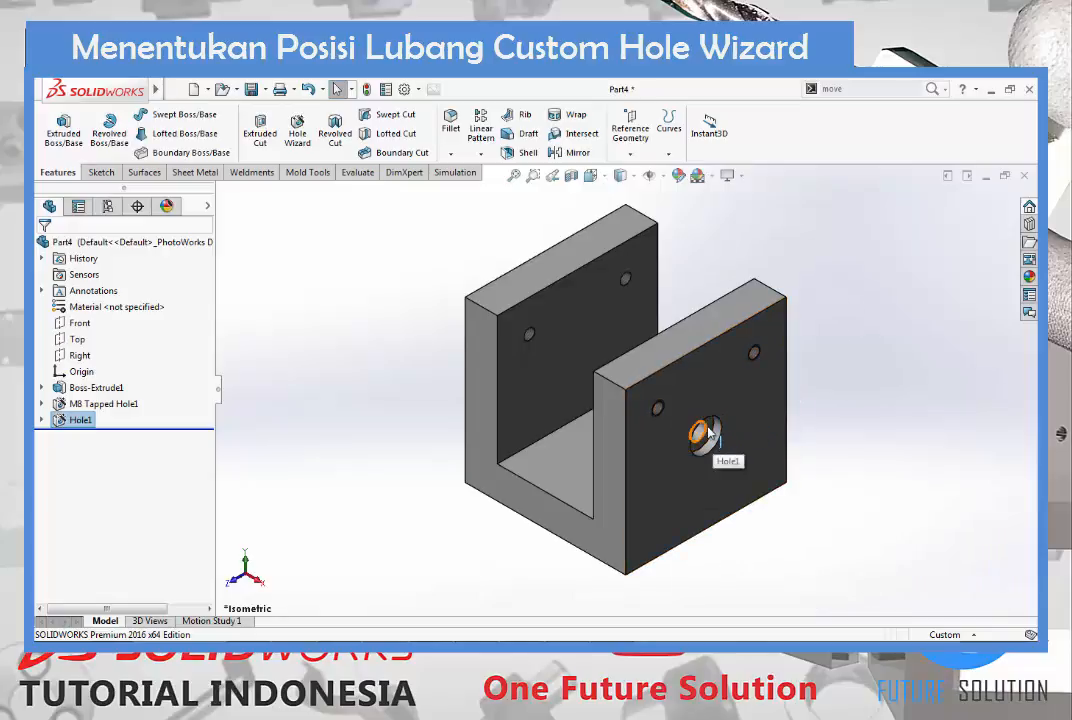
pyautogui.moveTo(646, 444); pyautogui.dragTo(641, 401, button='middle')
pyautogui.hotkey('ctrl', '7')
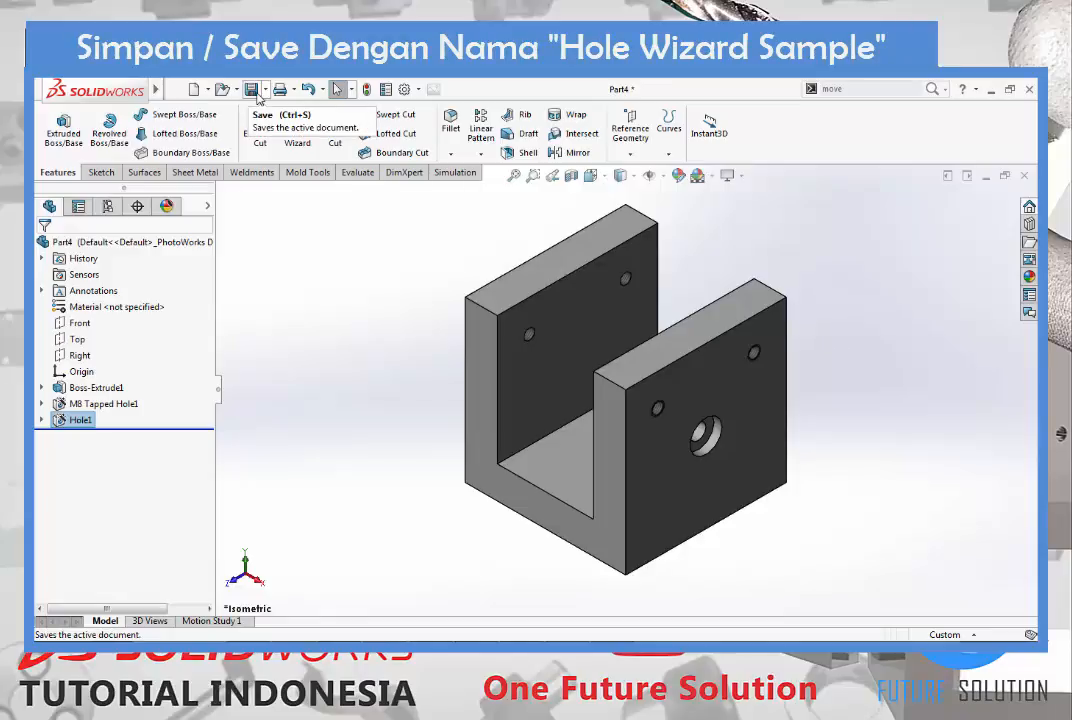
# Save the part as "Holewizard Sample" in the "014 Basic Part - Hole Wizard" folder.
pyautogui.click(253, 90)
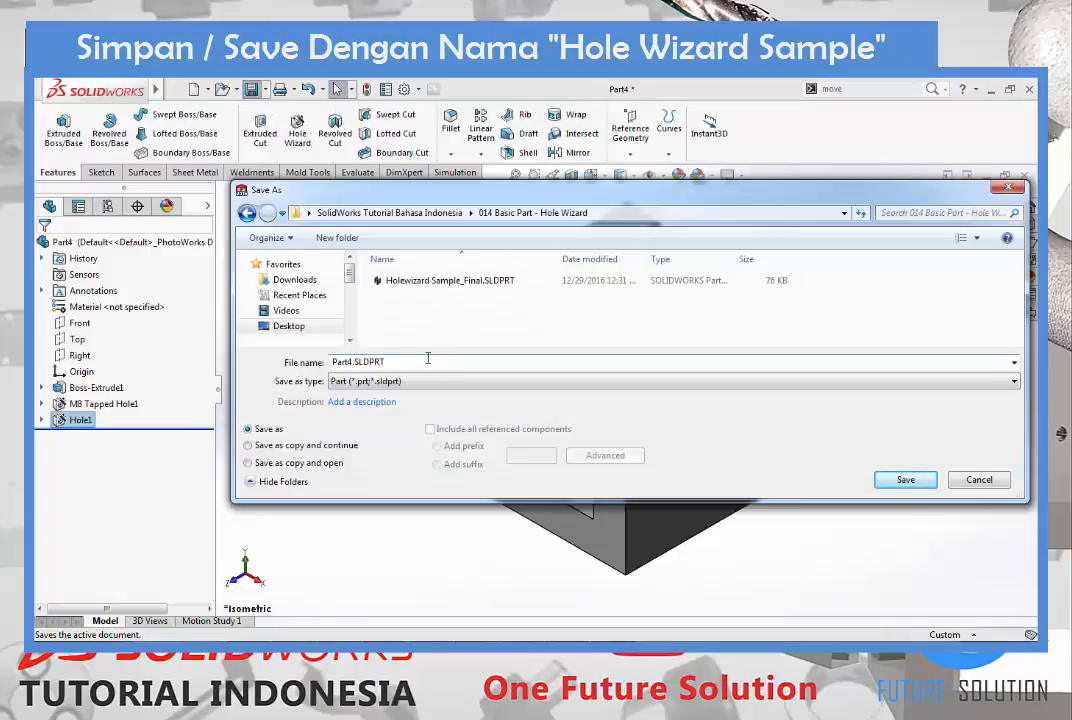
pyautogui.doubleClick(428, 361)
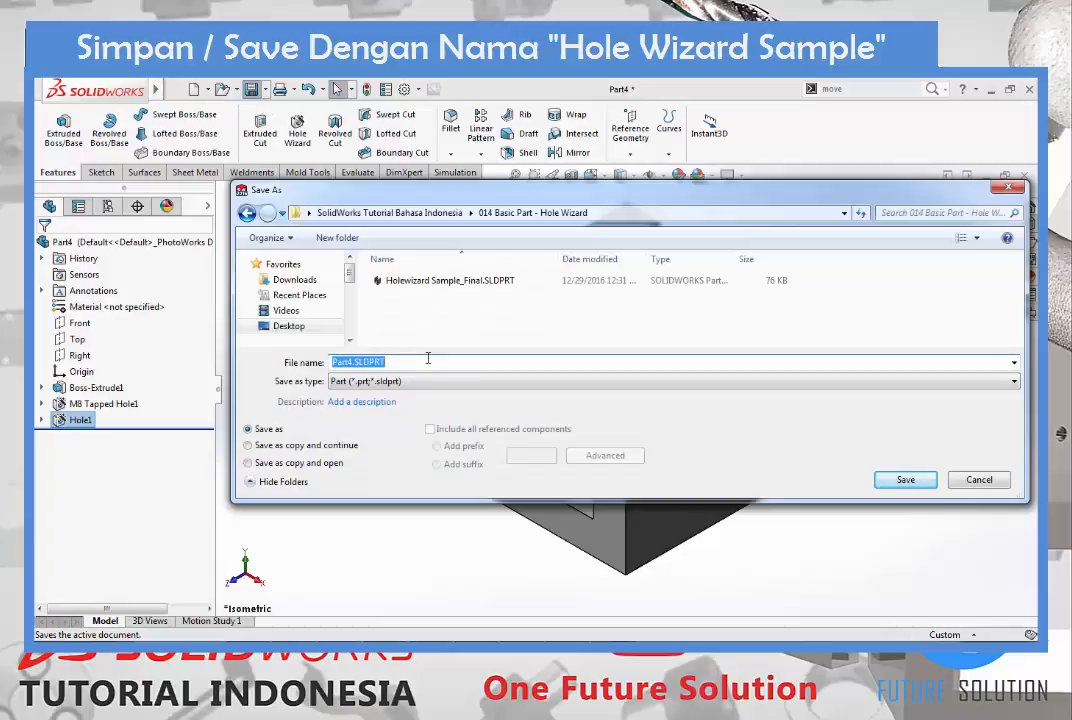
pyautogui.write('Hol')
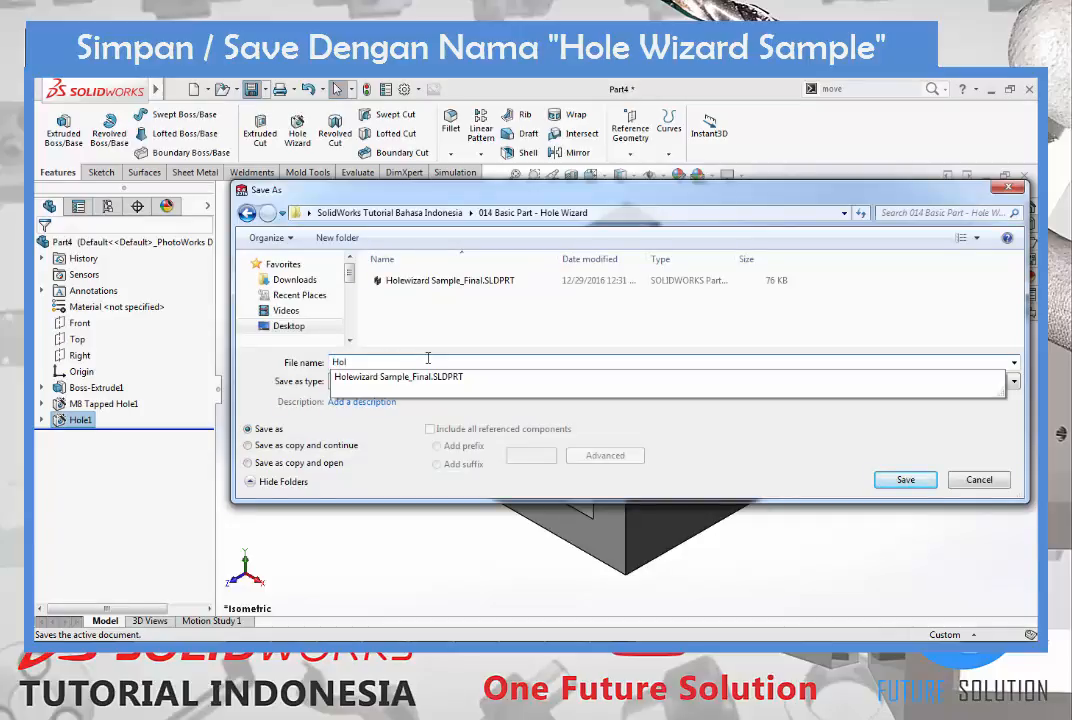
pyautogui.write('izard Sample')
pyautogui.click(914, 482)
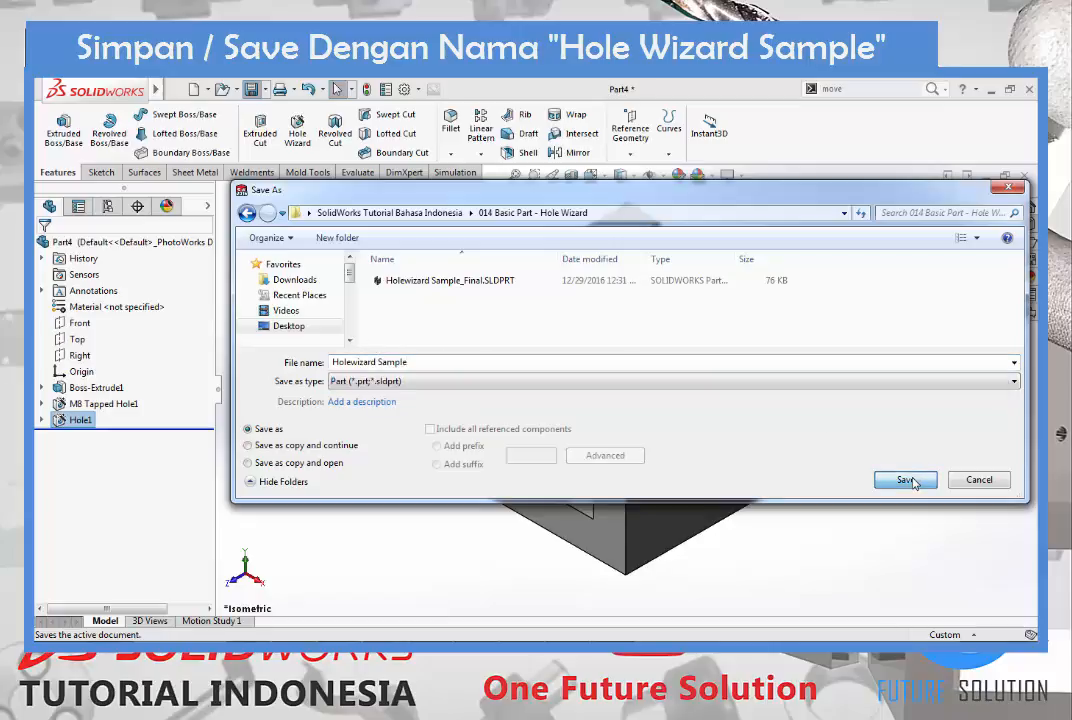